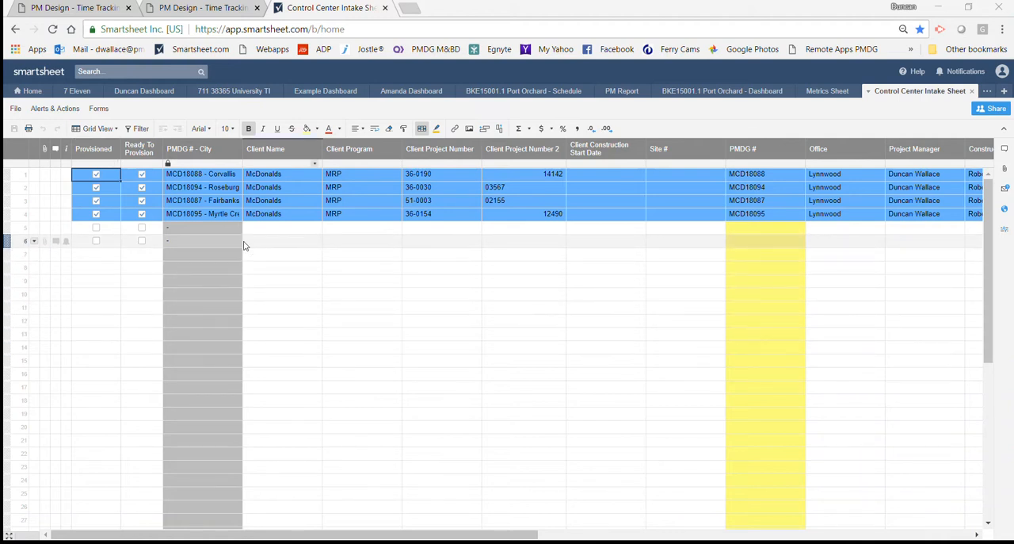
# Inspect the PMDG # - City formula in row 5 and look over the project intake columns across the sheet.
pyautogui.click(198, 229)
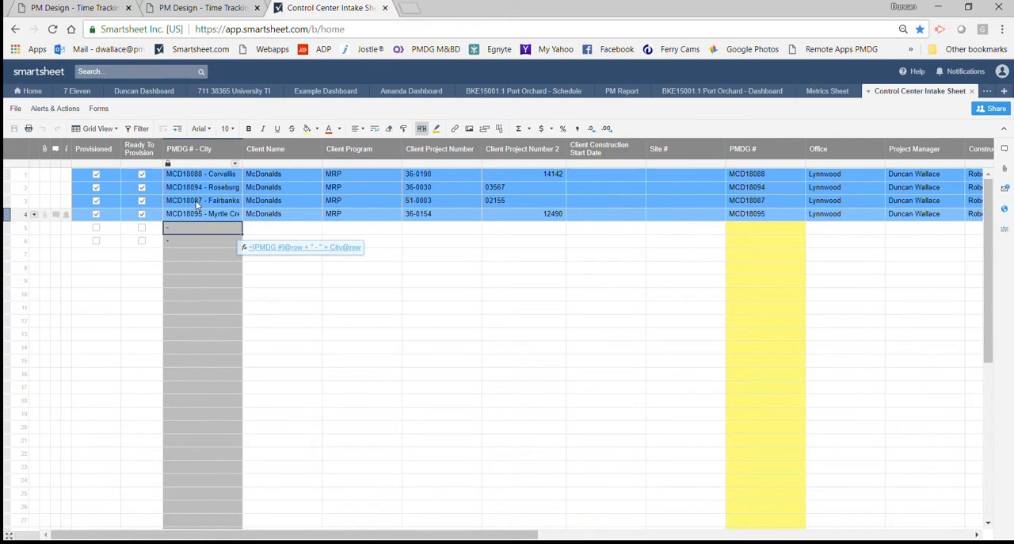
pyautogui.moveTo(168, 164)
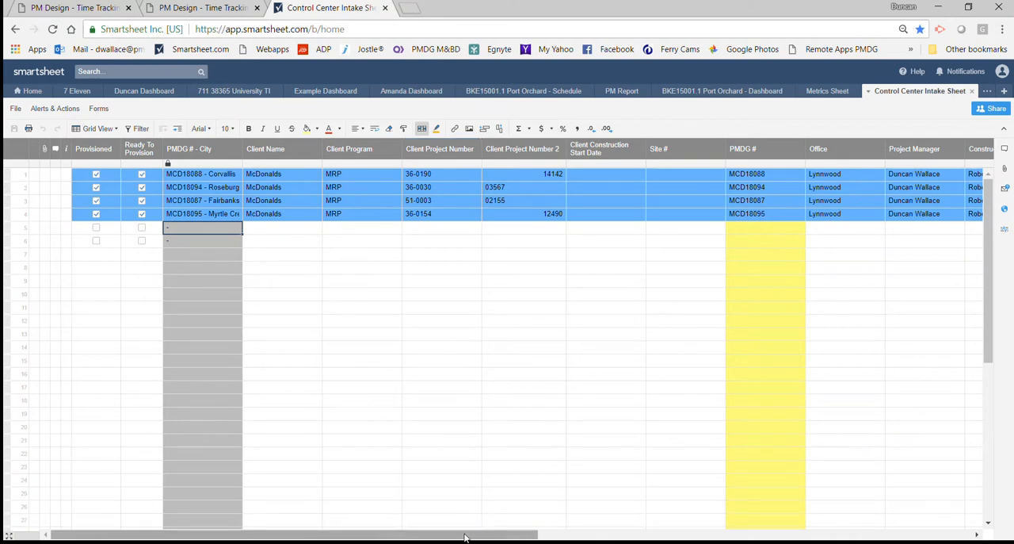
pyautogui.moveTo(465, 538); pyautogui.dragTo(712, 533)
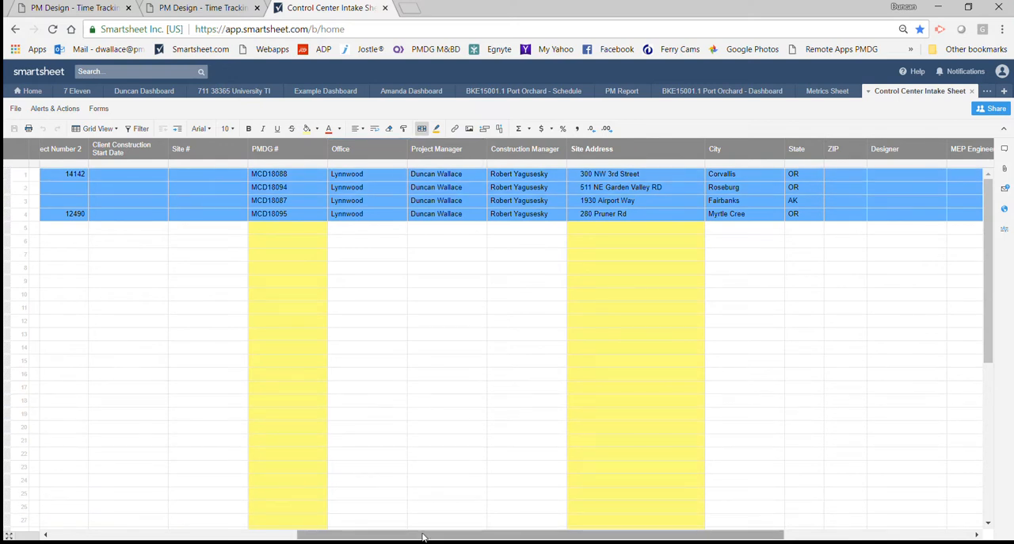
pyautogui.moveTo(422, 538); pyautogui.dragTo(179, 529)
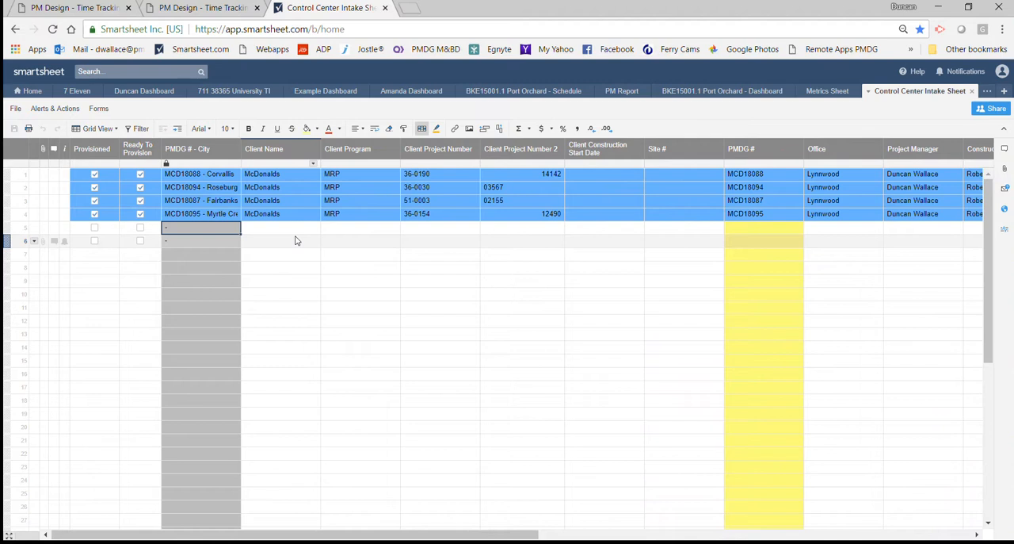
# Set row 5's Client Name to McDonalds and its Client Program to MRP.
pyautogui.click(295, 230)
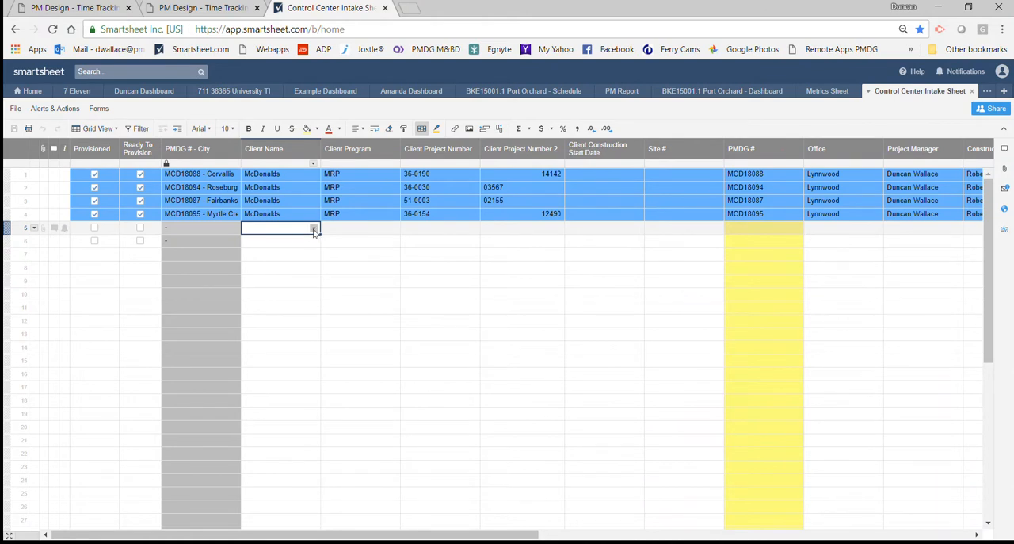
pyautogui.click(313, 229)
pyautogui.click(283, 241)
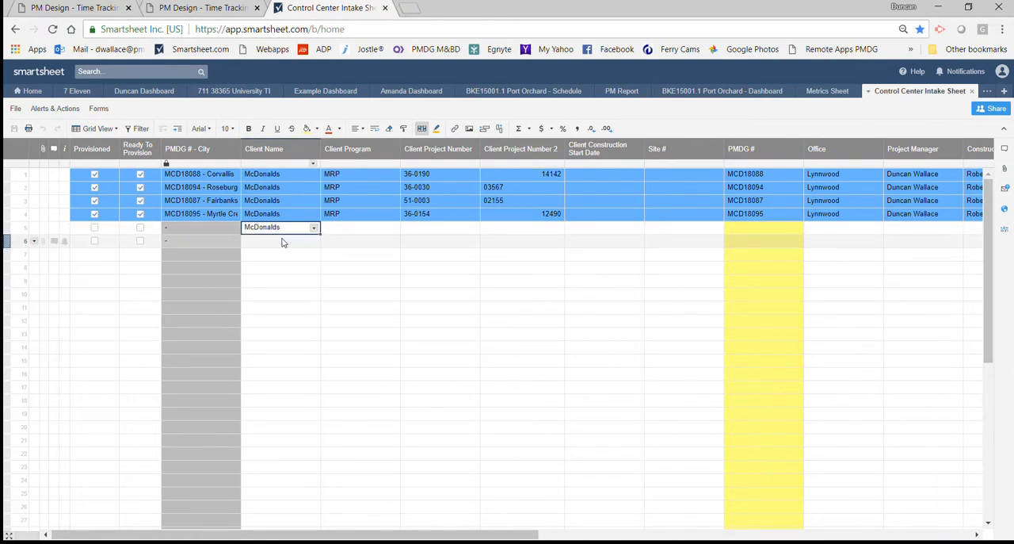
pyautogui.click(341, 230)
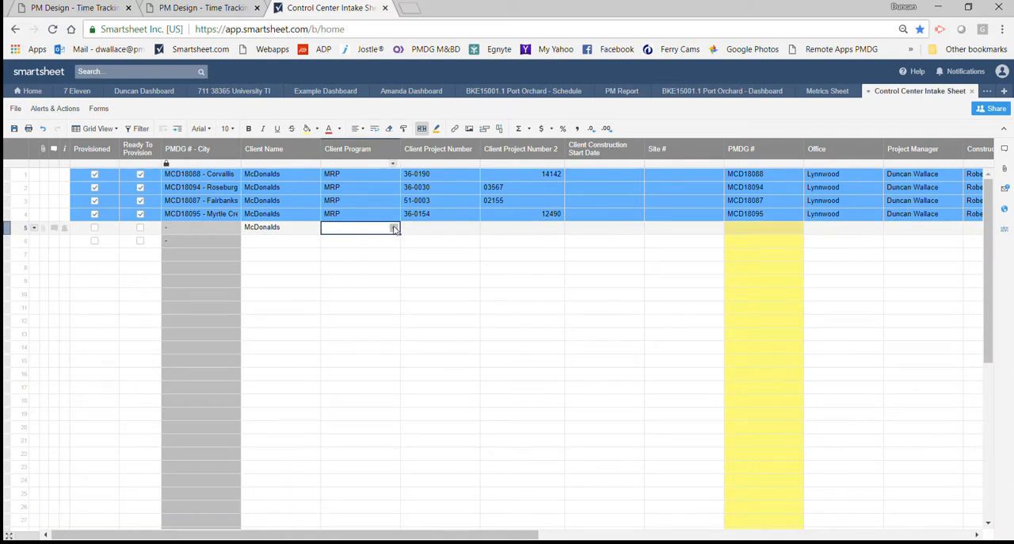
pyautogui.write('MRP')
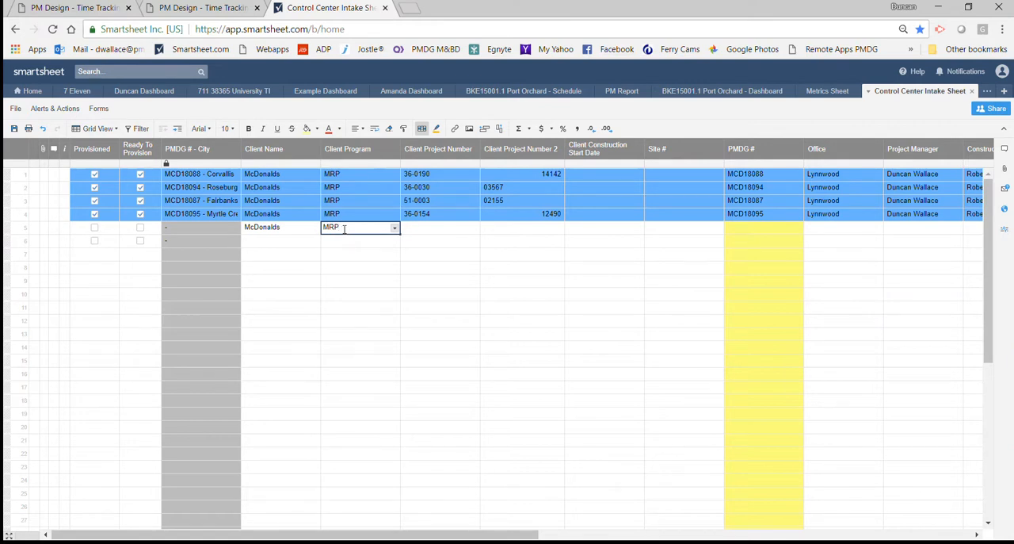
# Enter 25-0022 as row 5's Client Project Number and 07508 as its Client Project Number 2.
pyautogui.click(417, 232)
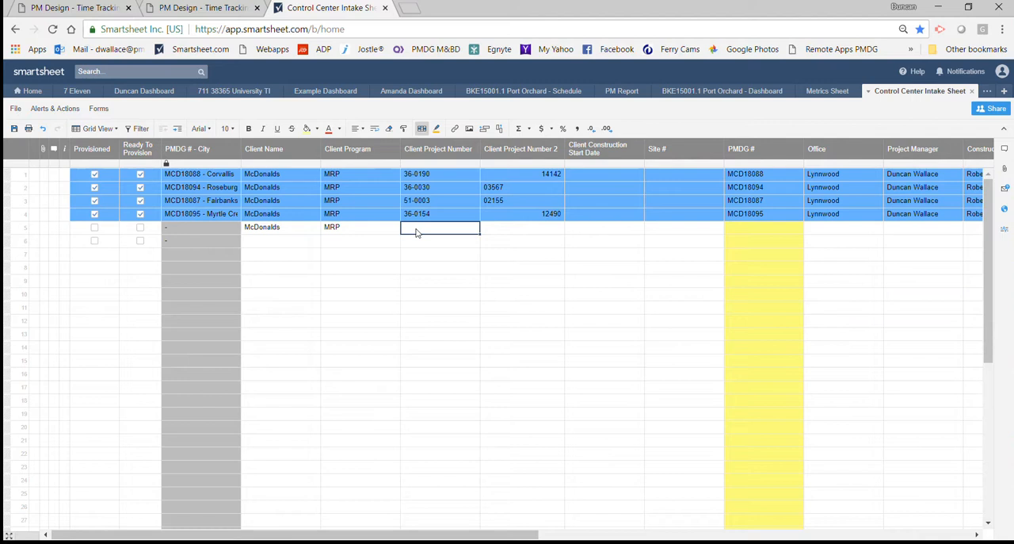
pyautogui.write('25-0022')
pyautogui.click(505, 230)
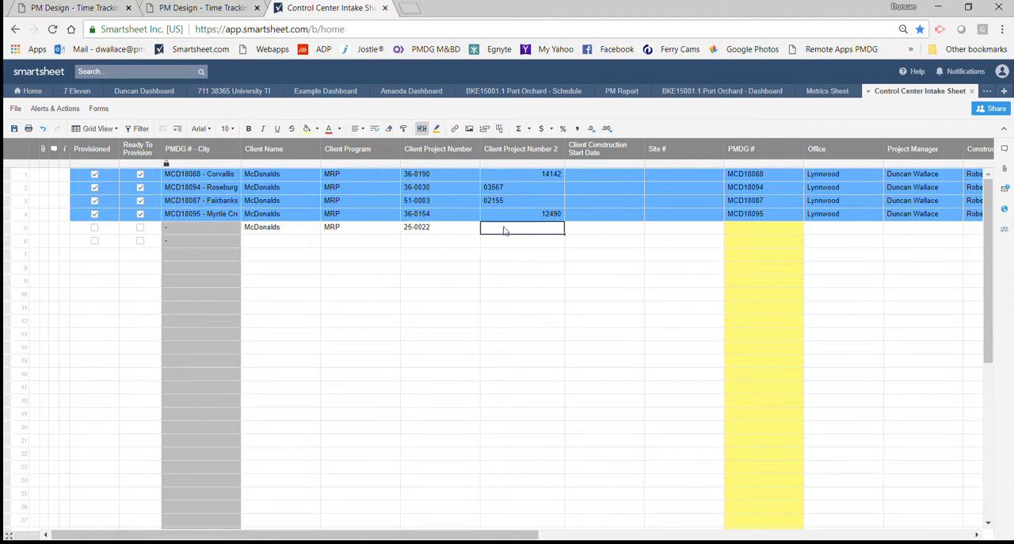
pyautogui.write('07508')
# Enter MCD18173 as row 5's PMDG # and choose Lynnwood as its Office.
pyautogui.click(615, 230)
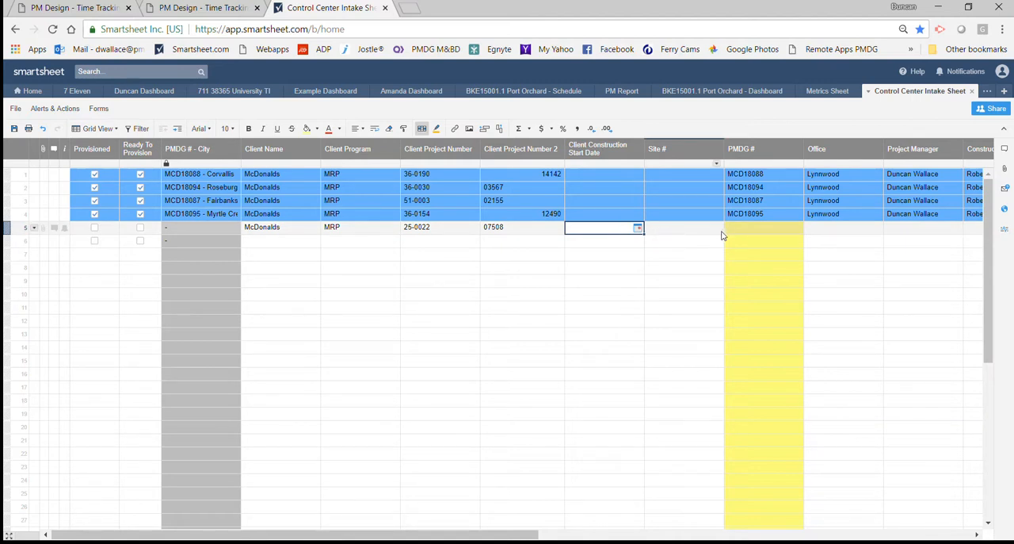
pyautogui.click(747, 231)
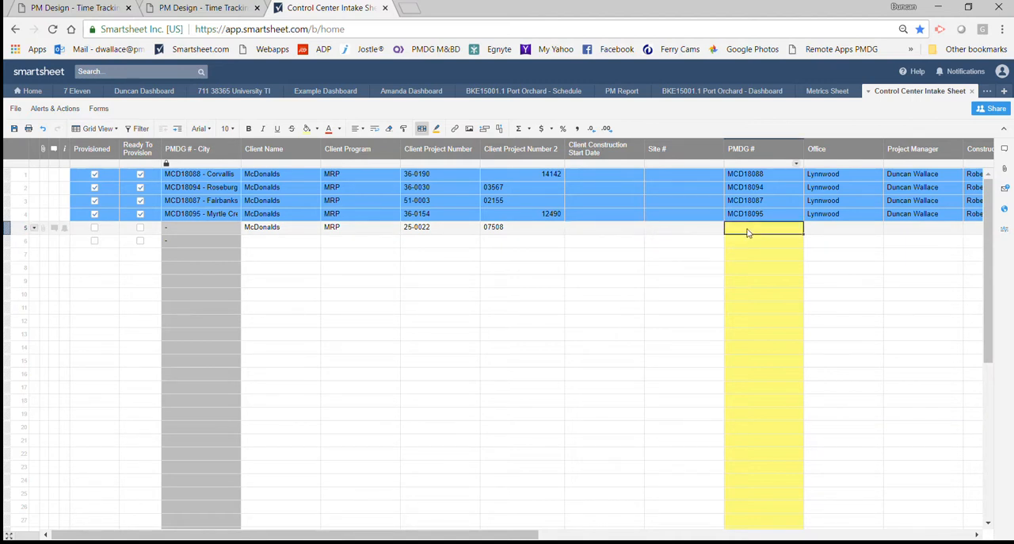
pyautogui.write('MCD')
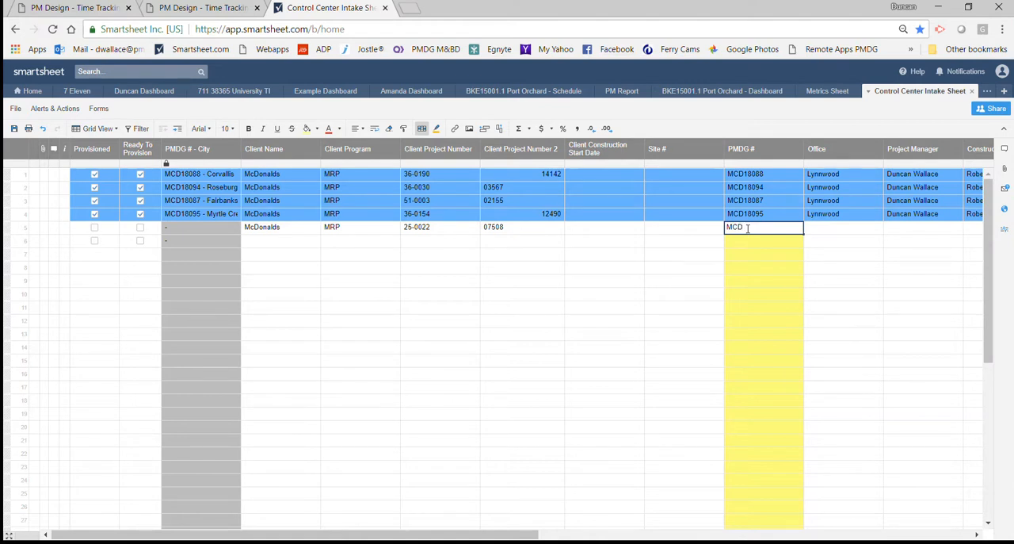
pyautogui.write('18')
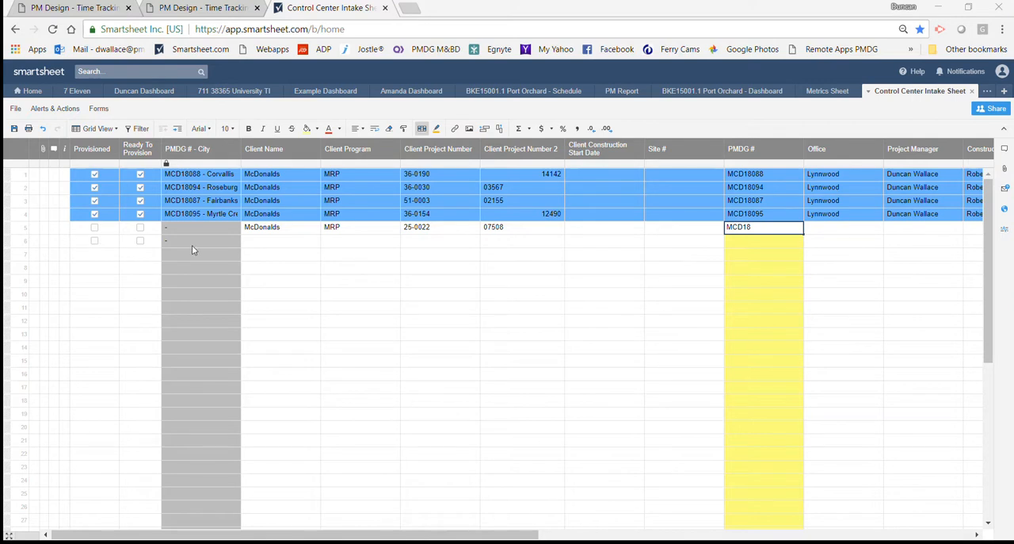
pyautogui.write('173')
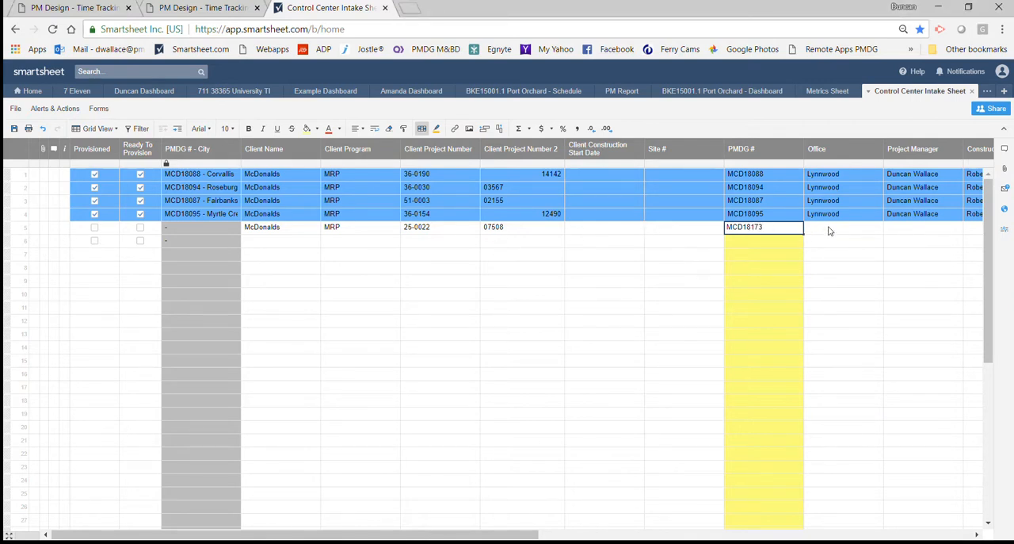
pyautogui.click(829, 230)
pyautogui.click(877, 228)
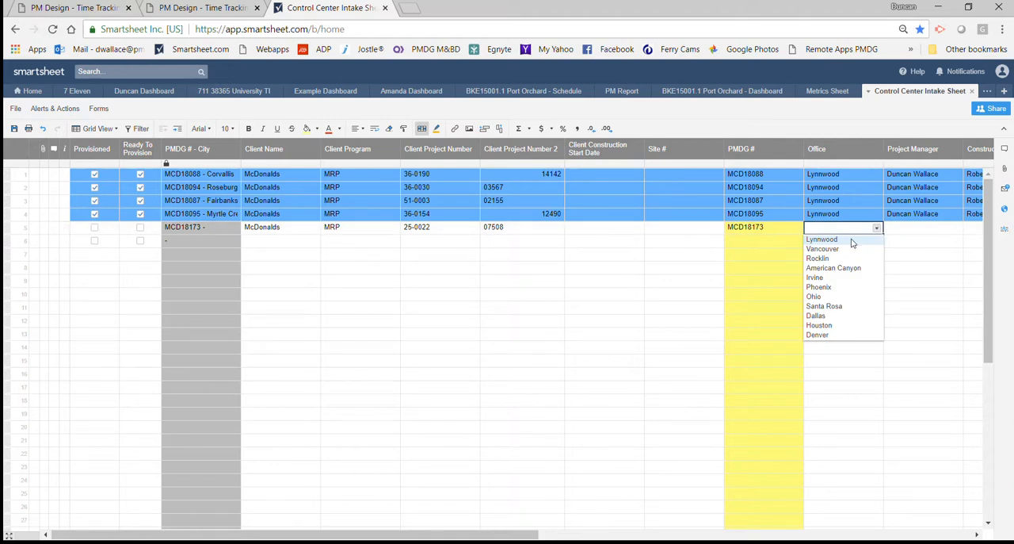
pyautogui.click(852, 240)
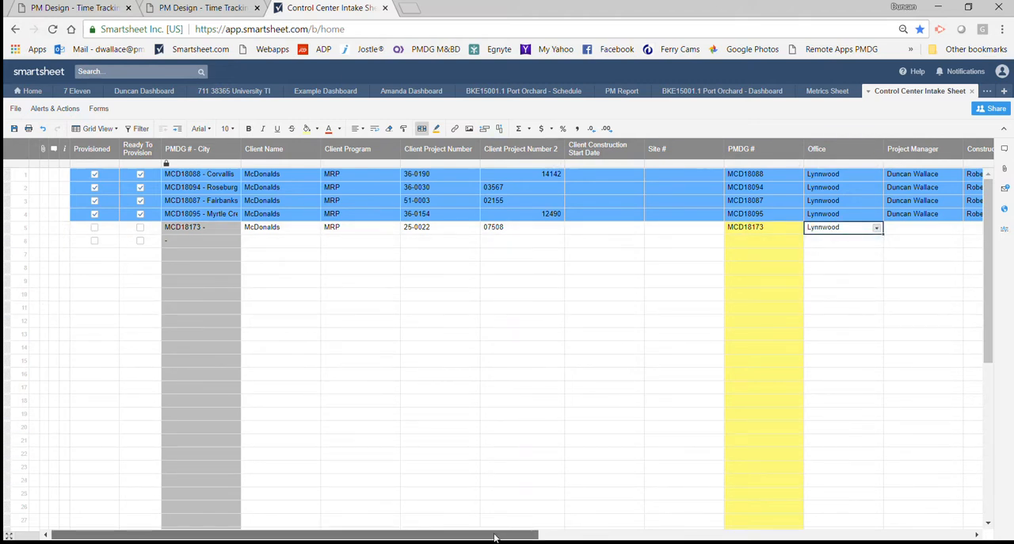
# Assign row 5's Project Manager and Construction Manager from the contacts, matching the people used in the rows above.
pyautogui.moveTo(494, 537); pyautogui.dragTo(602, 538)
pyautogui.click(717, 230)
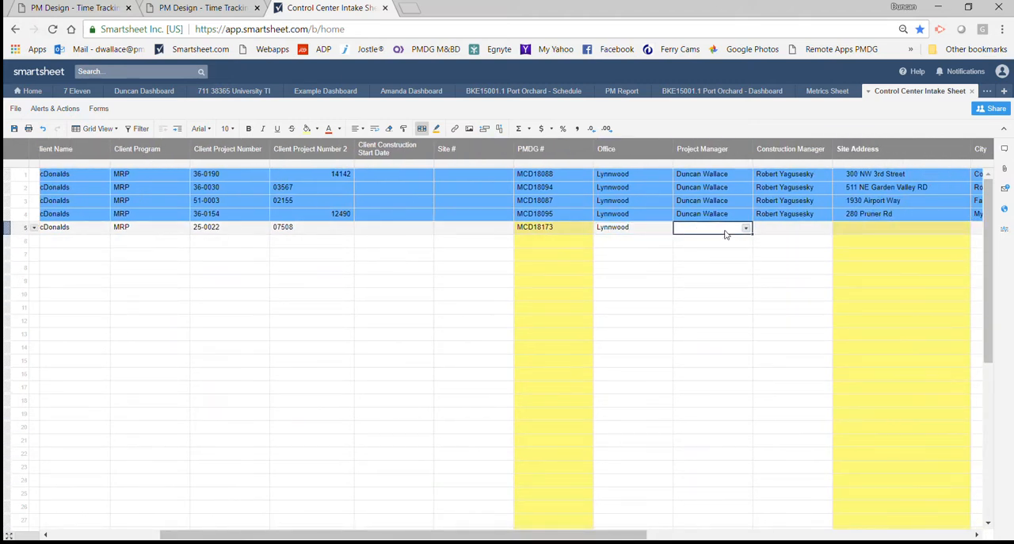
pyautogui.click(746, 228)
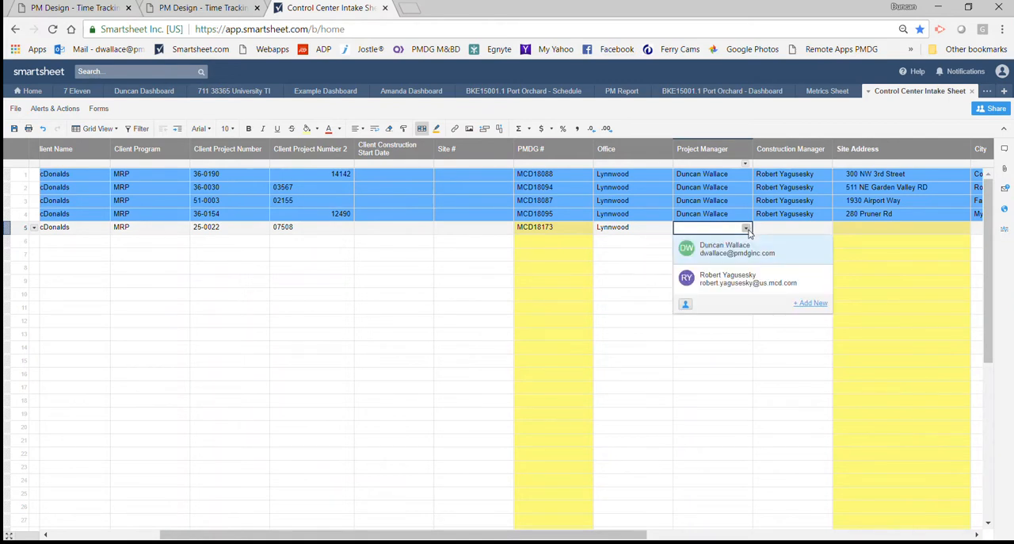
pyautogui.click(732, 251)
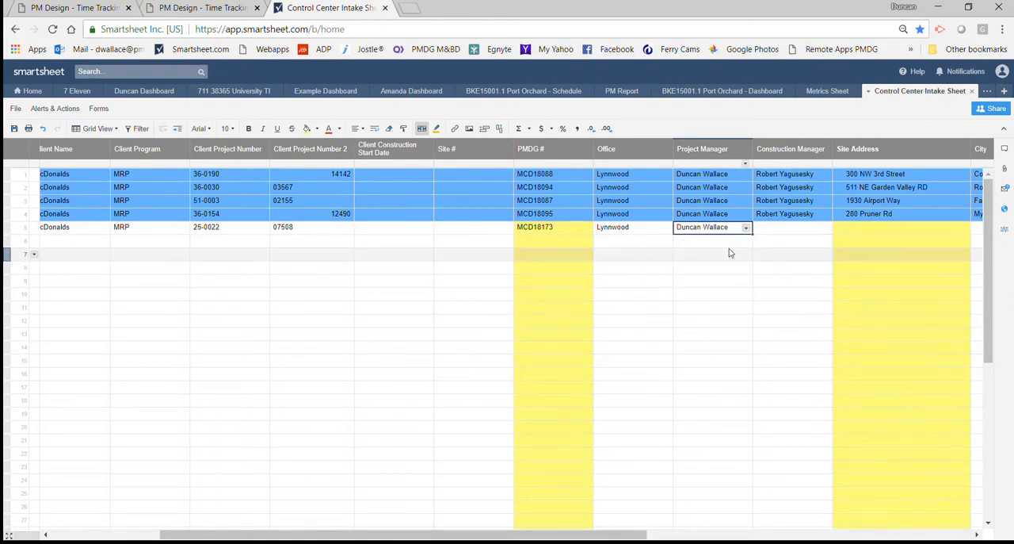
pyautogui.click(788, 230)
pyautogui.click(825, 229)
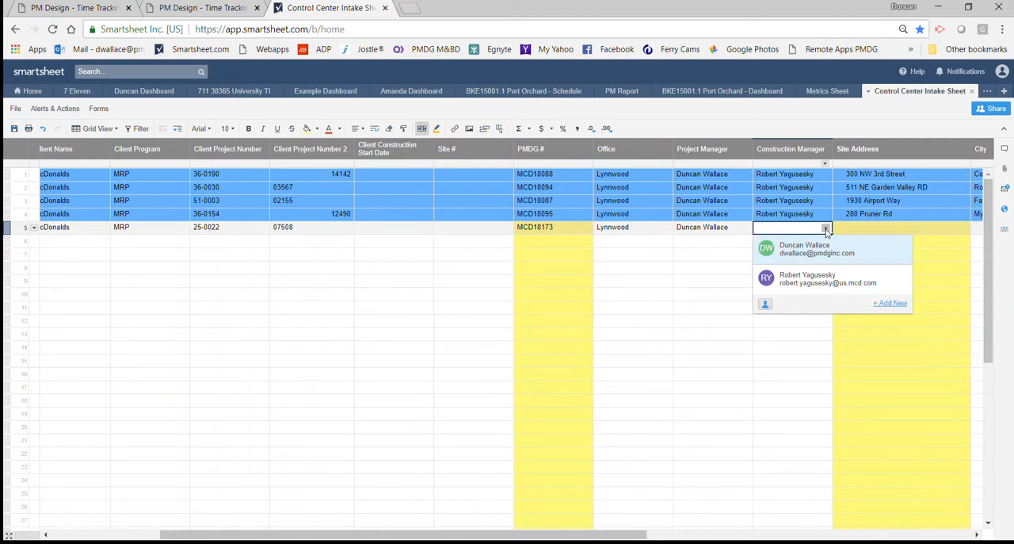
pyautogui.click(808, 277)
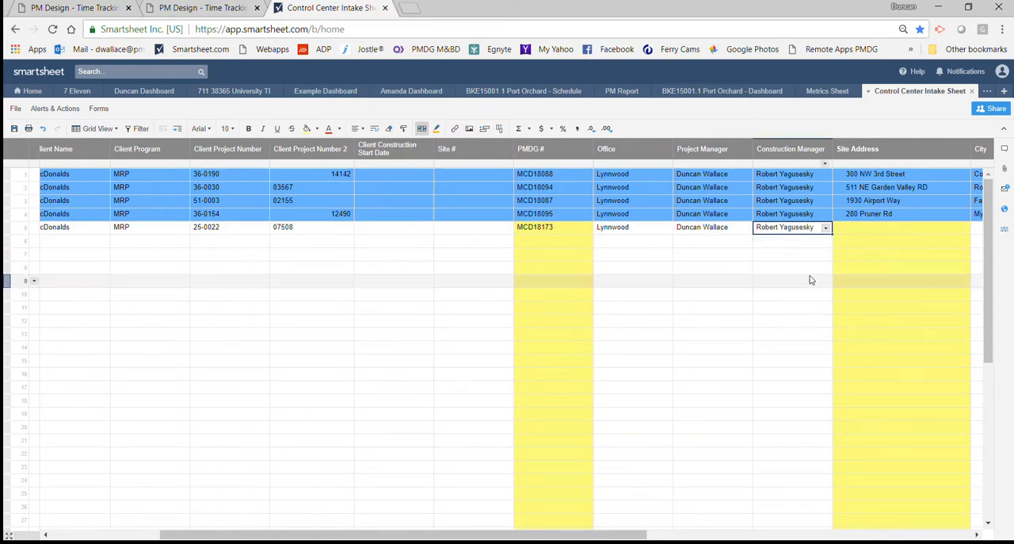
# Enter the project's street address in row 5's Site Address cell, correcting the typing mistakes.
pyautogui.click(862, 230)
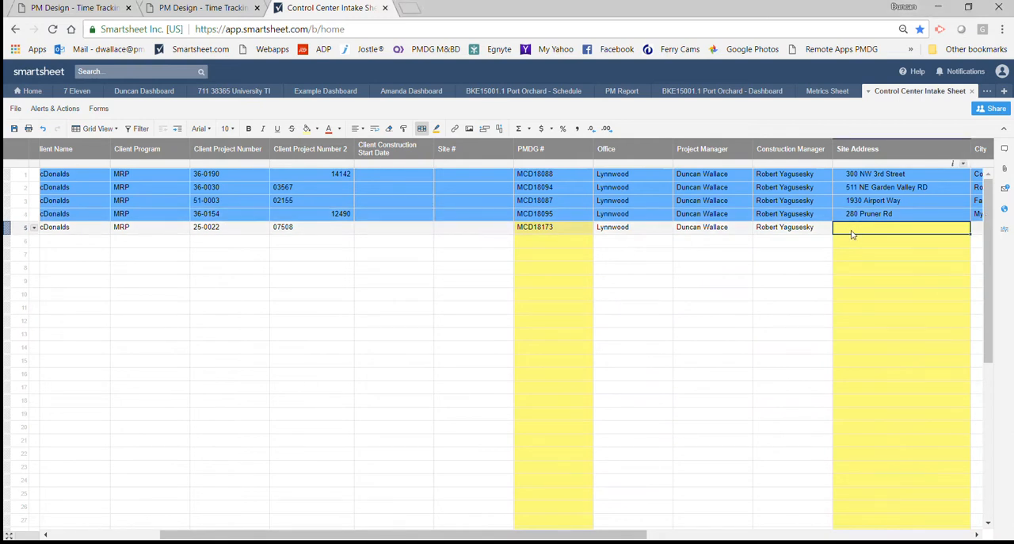
pyautogui.write('822 What dR')
pyautogui.press('BackSpace')
pyautogui.press('BackSpace')
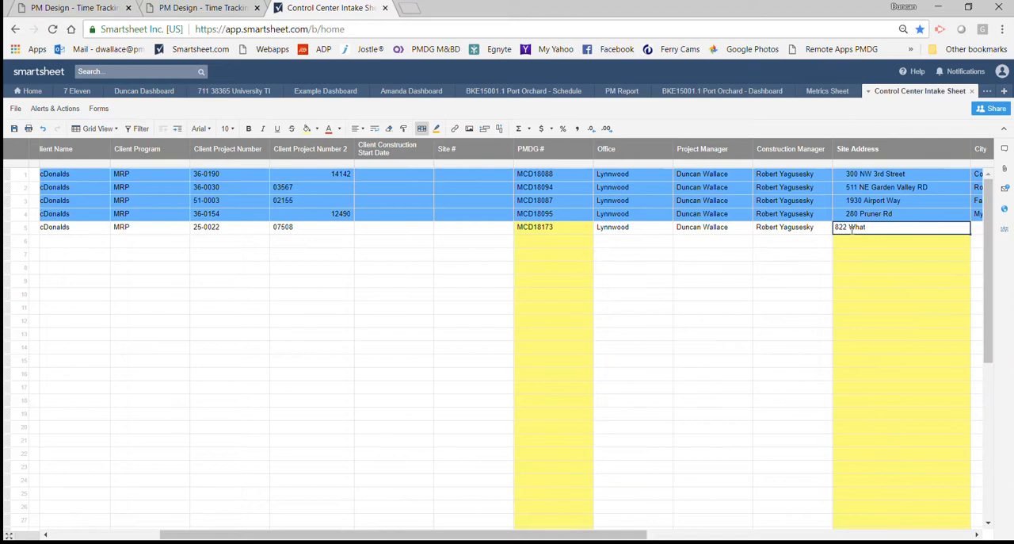
pyautogui.write('EAT dRIVE')
pyautogui.press('BackSpace')
pyautogui.press('BackSpace')
pyautogui.press('BackSpace')
pyautogui.press('BackSpace')
pyautogui.press('BackSpace')
pyautogui.press('BackSpace')
pyautogui.press('BackSpace')
pyautogui.press('BackSpace')
pyautogui.press('BackSpace')
pyautogui.press('BackSpace')
pyautogui.write('H')
pyautogui.press('BackSpace')
pyautogui.write('heat Drive')
# Enter the site's city in row 5 and set its State to MT.
pyautogui.click(636, 537)
pyautogui.moveTo(637, 537); pyautogui.dragTo(731, 536)
pyautogui.click(815, 229)
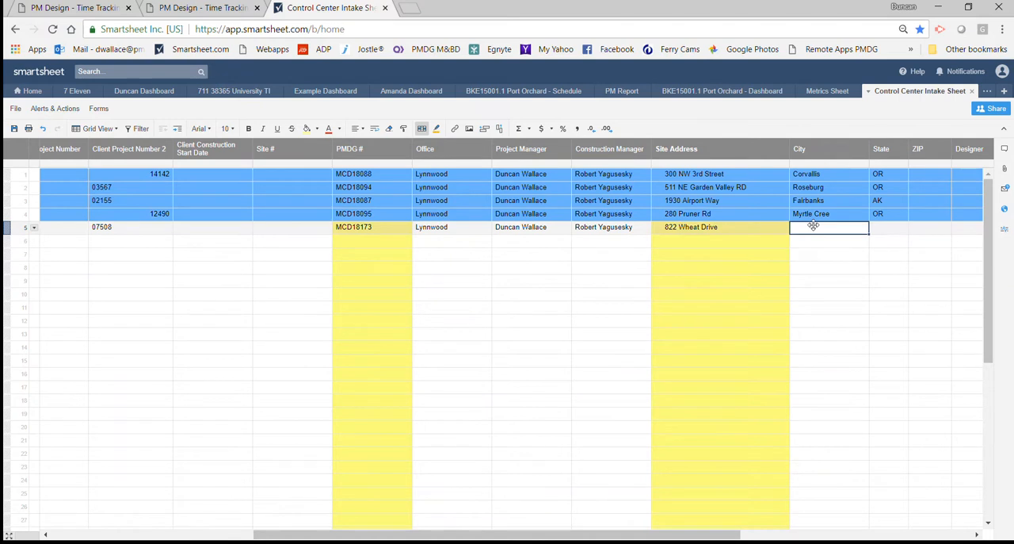
pyautogui.write('Bozeman')
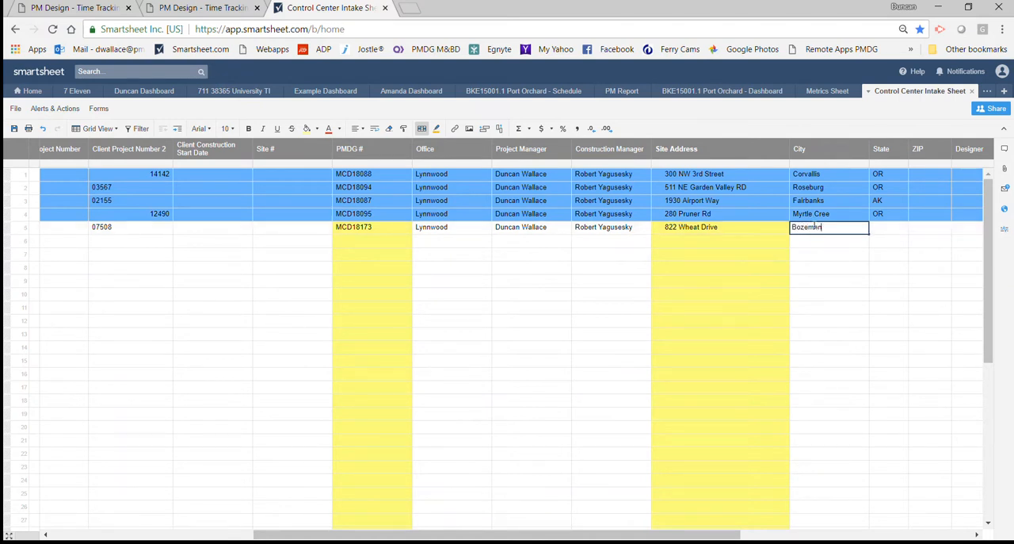
pyautogui.click(886, 227)
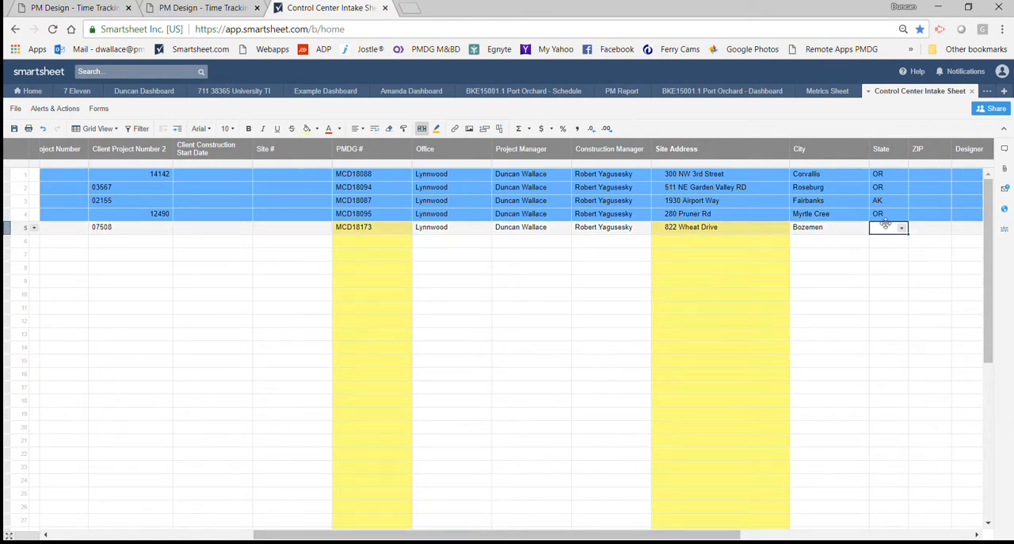
pyautogui.click(901, 227)
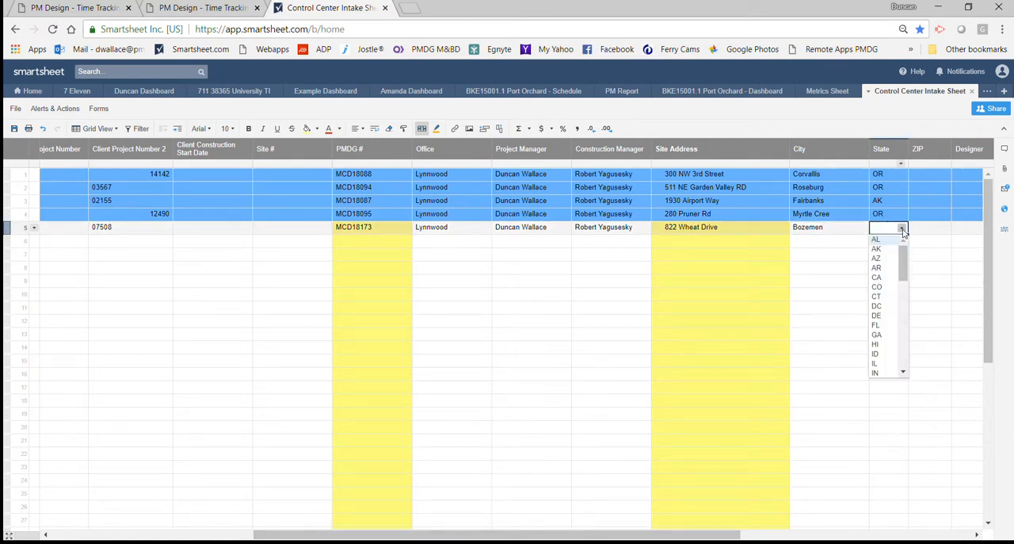
pyautogui.moveTo(904, 284); pyautogui.dragTo(904, 313)
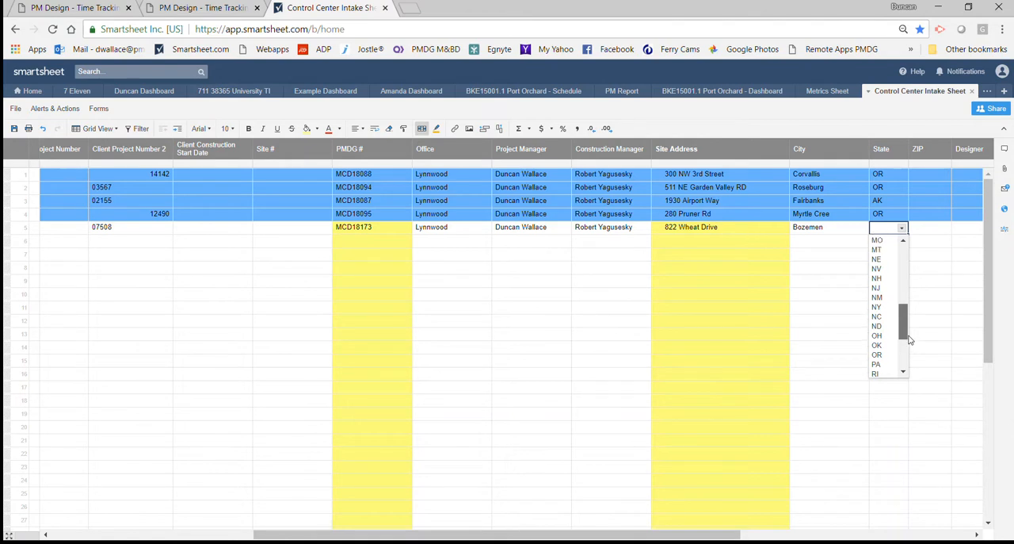
pyautogui.click(892, 257)
pyautogui.click(889, 347)
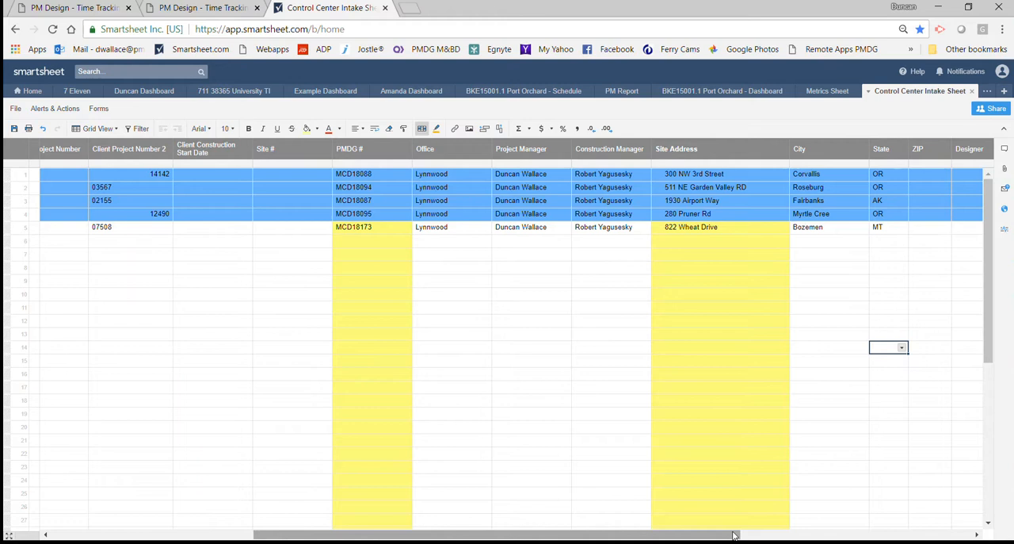
# Enter the site's postal code in row 5's ZIP cell.
pyautogui.moveTo(736, 535); pyautogui.dragTo(755, 534)
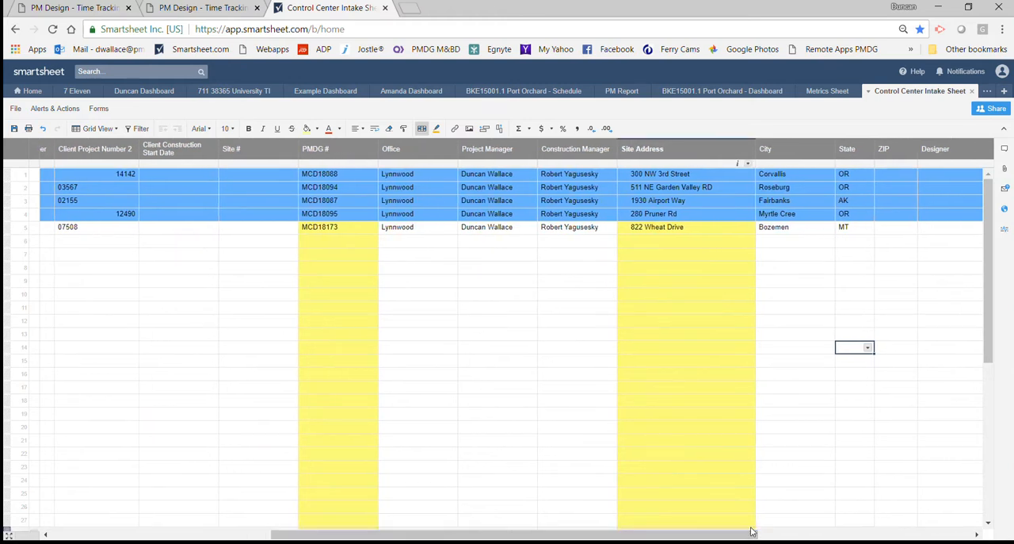
pyautogui.click(908, 225)
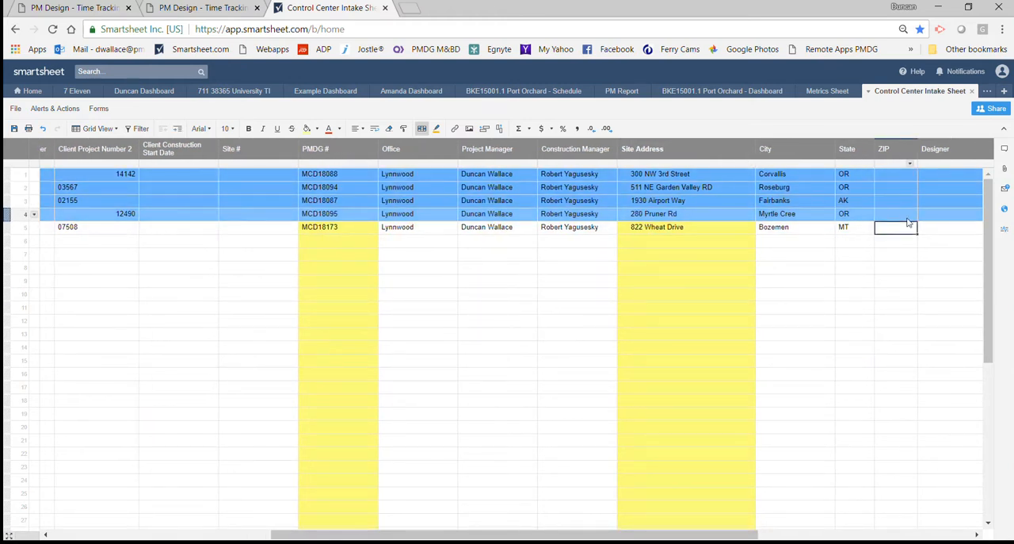
pyautogui.write('59715')
pyautogui.click(878, 307)
# Open the contact choices for row 5's MEP Engineer.
pyautogui.moveTo(699, 536); pyautogui.dragTo(861, 467)
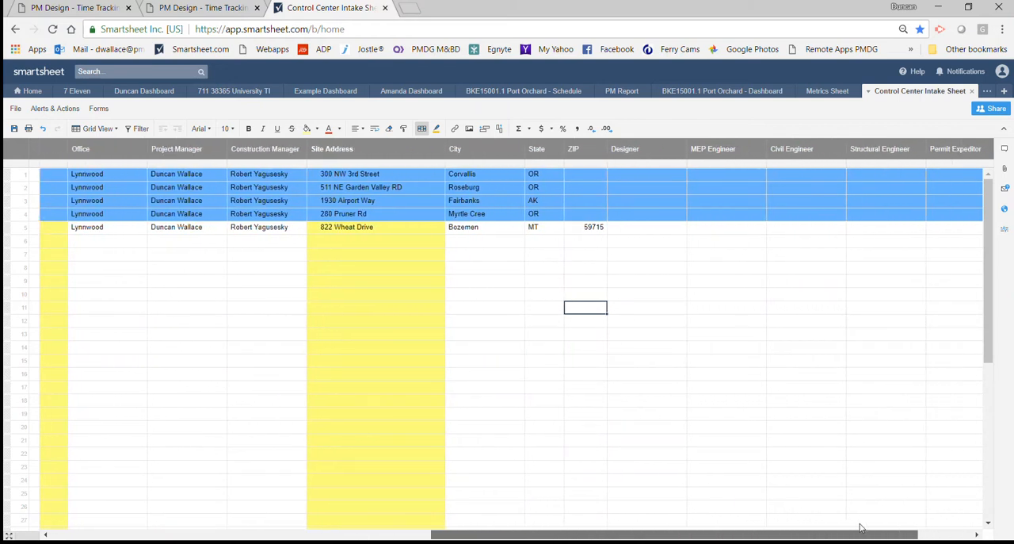
pyautogui.click(701, 230)
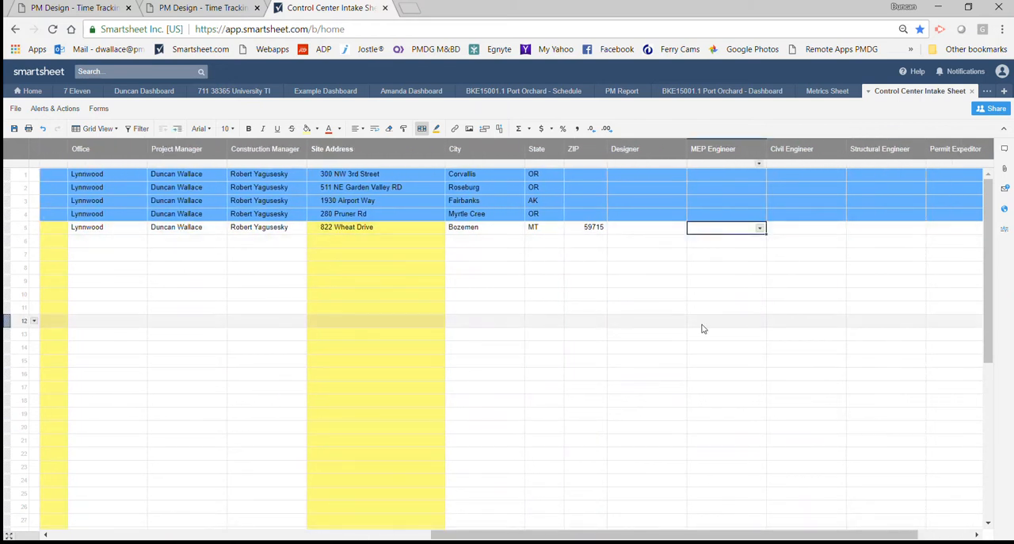
pyautogui.click(760, 228)
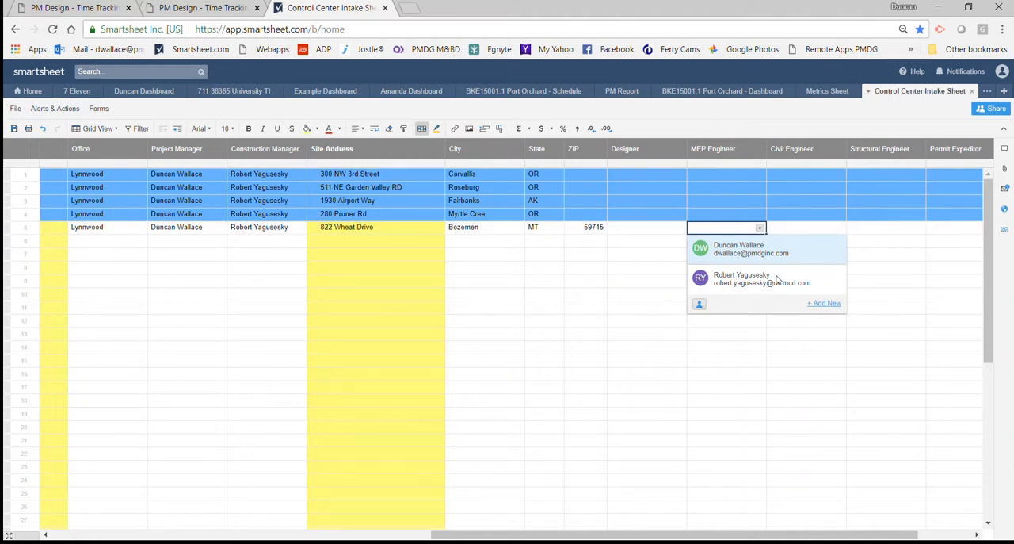
# Mark the MCD18173 - Bozemen row as Ready To Provision.
pyautogui.moveTo(619, 536); pyautogui.dragTo(229, 538)
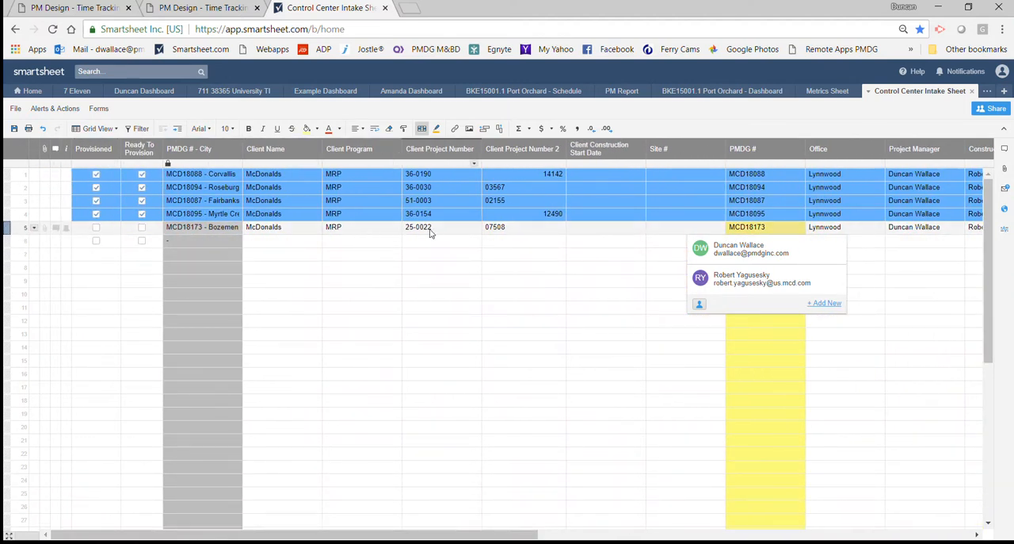
pyautogui.click(142, 228)
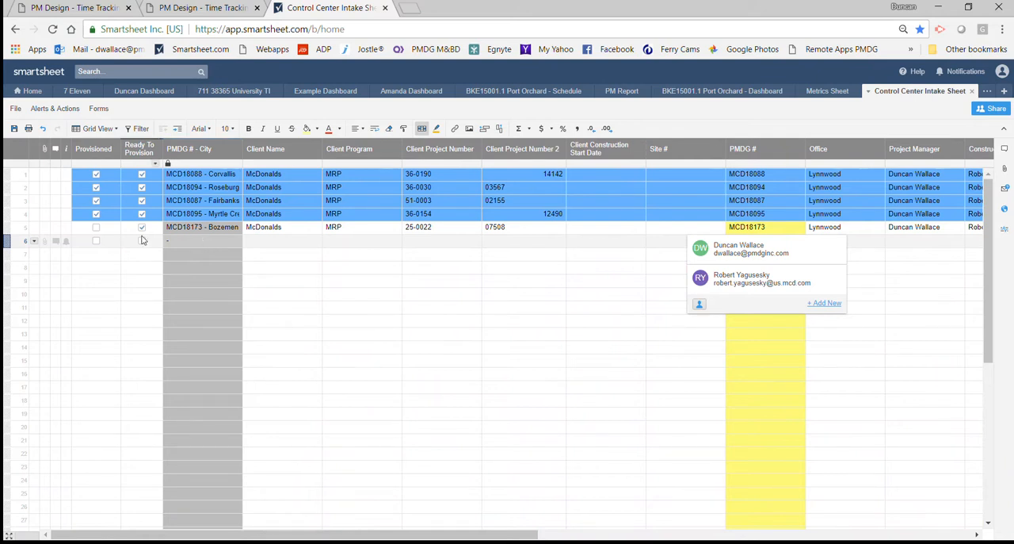
pyautogui.click(142, 229)
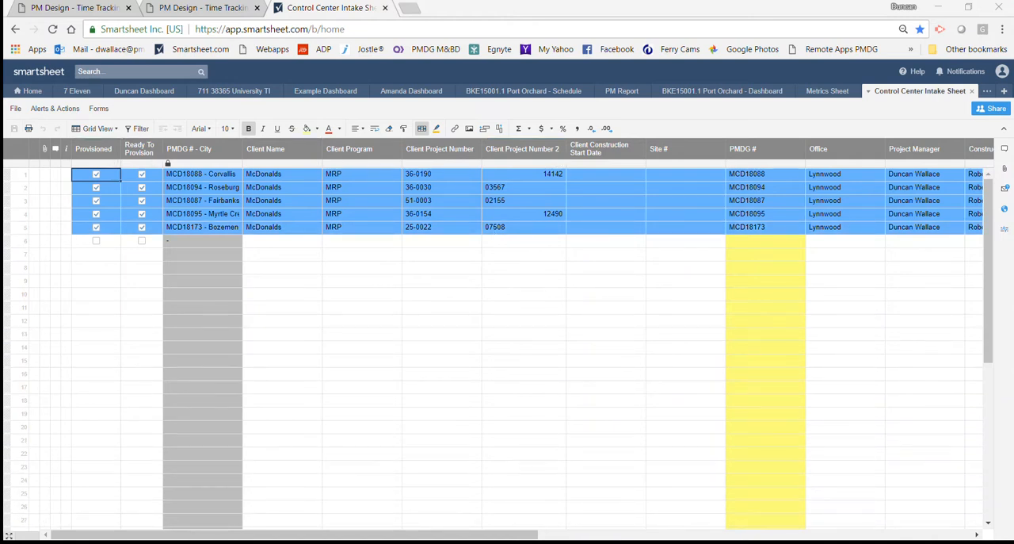
# Open the MCD18173 - Bozemen - Schedule sheet from its project folder in the Control Center Projects workspace.
pyautogui.moveTo(145, 543)
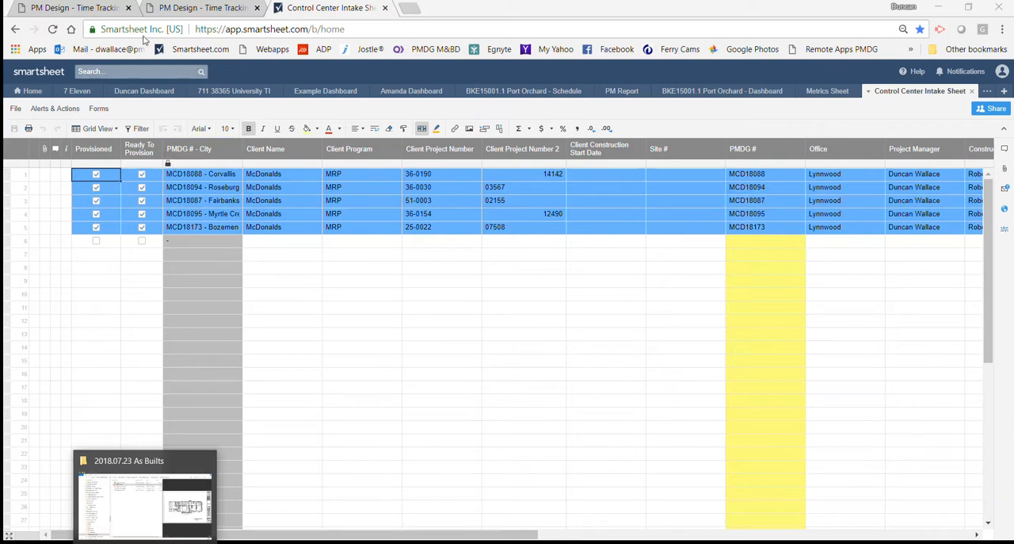
pyautogui.click(33, 92)
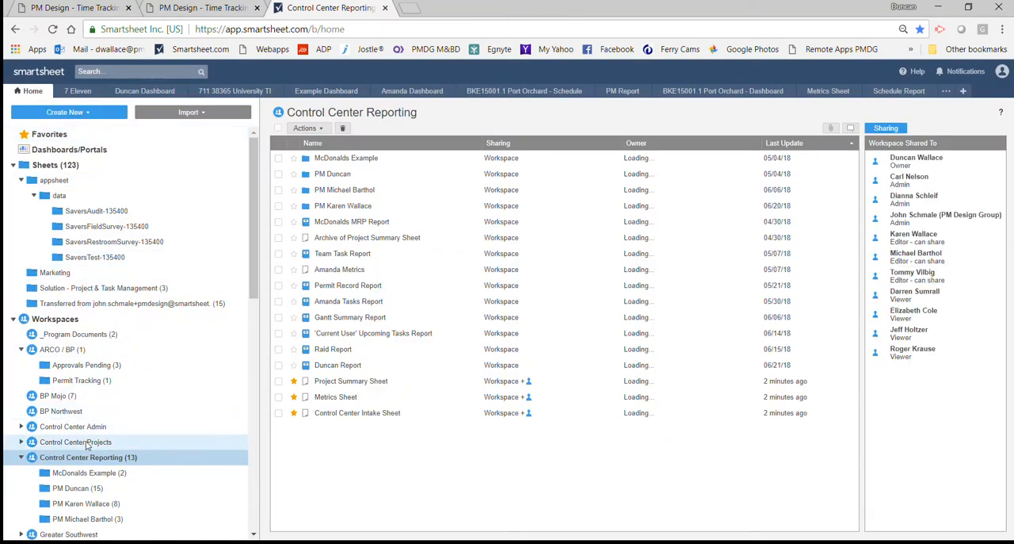
pyautogui.click(44, 444)
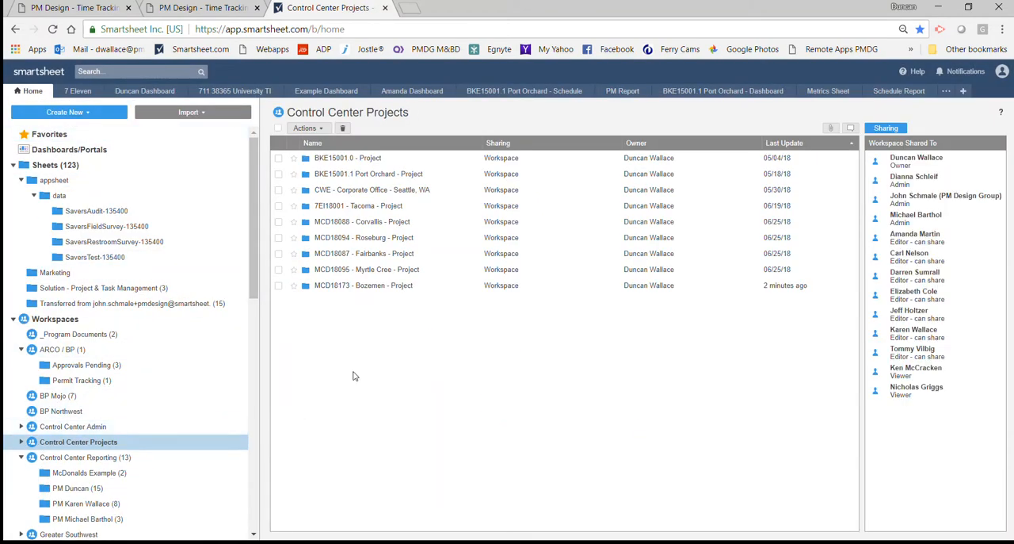
pyautogui.click(378, 290)
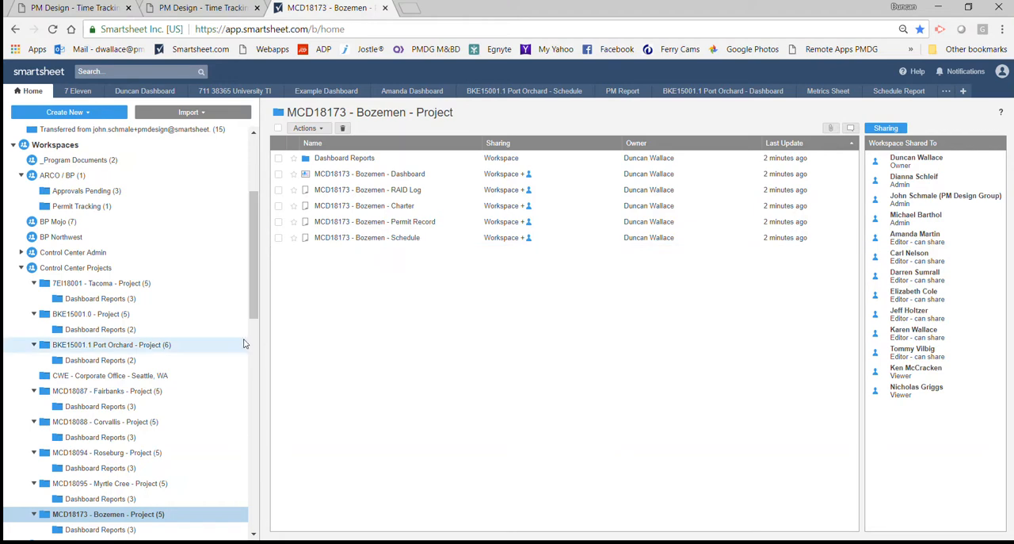
pyautogui.click(356, 242)
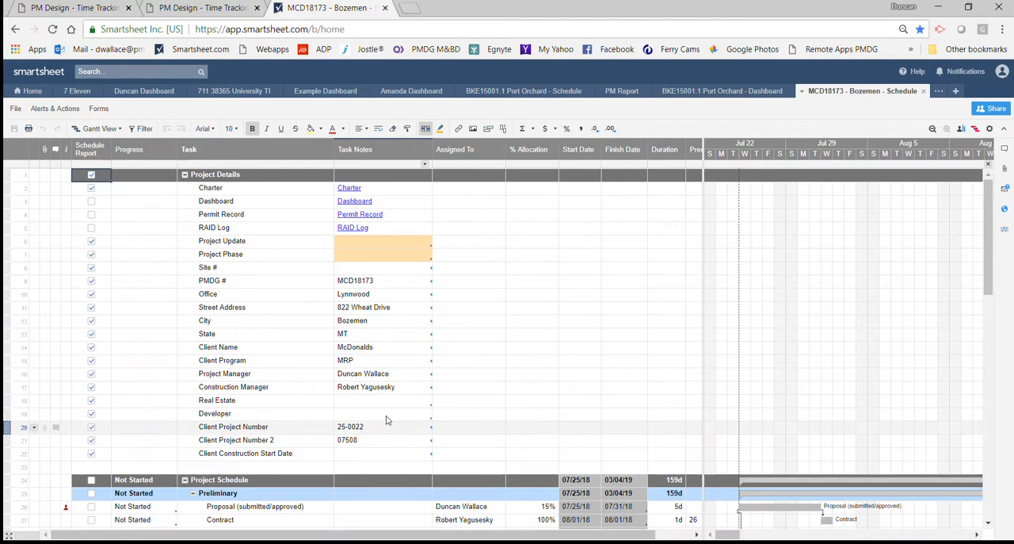
# Set the Pre-Con ADA task's start date to 08/15/18 in the Preliminary section of the schedule.
pyautogui.scroll(-3, 473, 378)
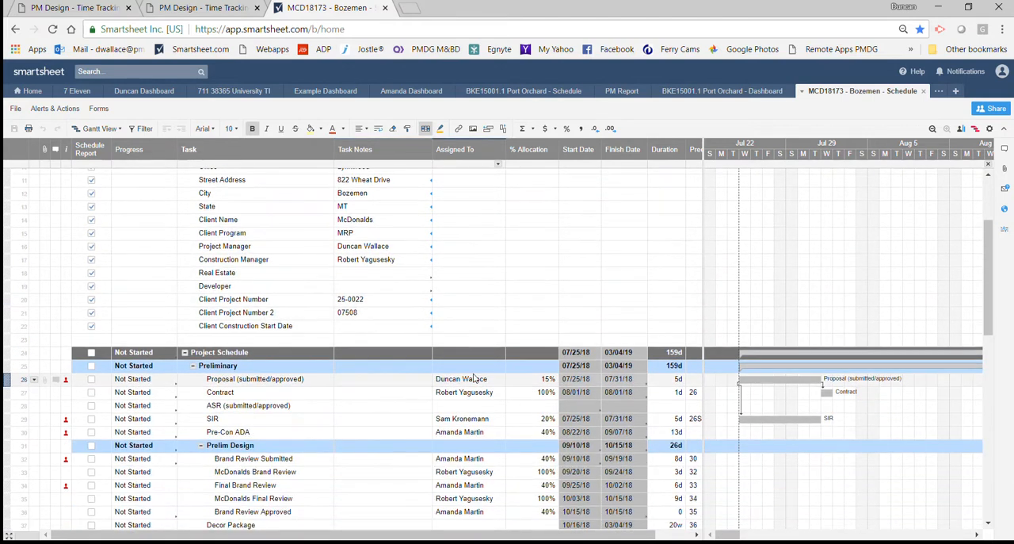
pyautogui.scroll(-2, 473, 378)
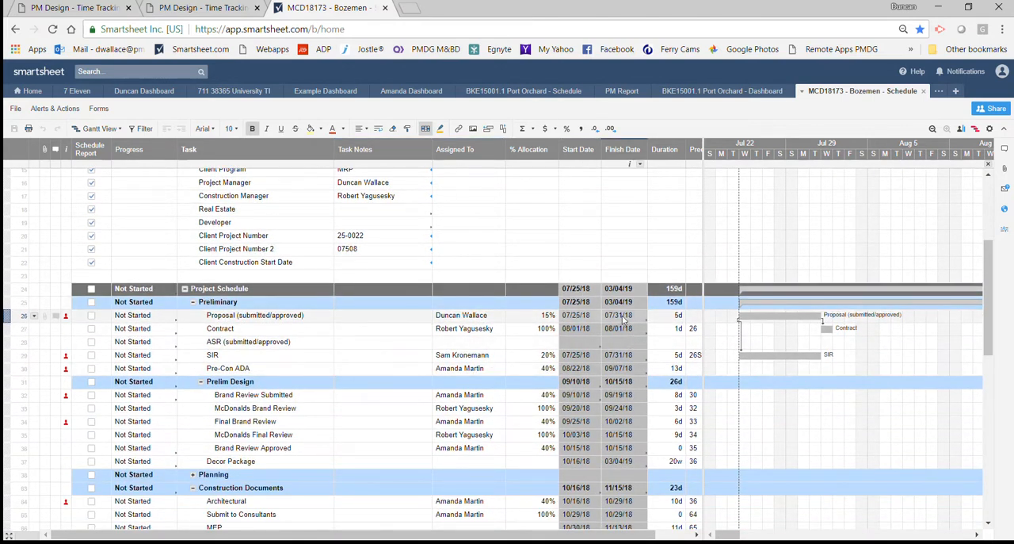
pyautogui.moveTo(520, 537); pyautogui.dragTo(555, 537)
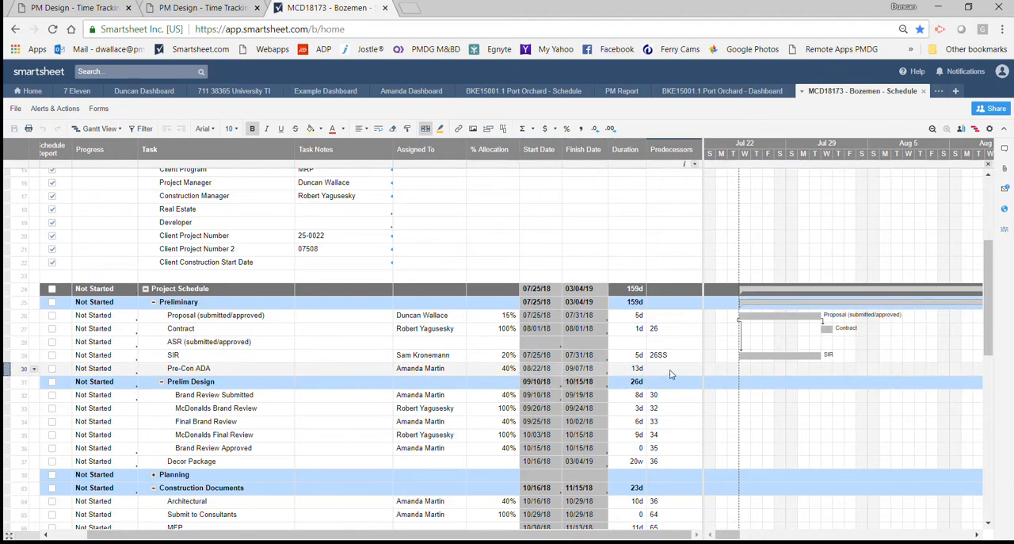
pyautogui.moveTo(727, 535); pyautogui.dragTo(751, 535)
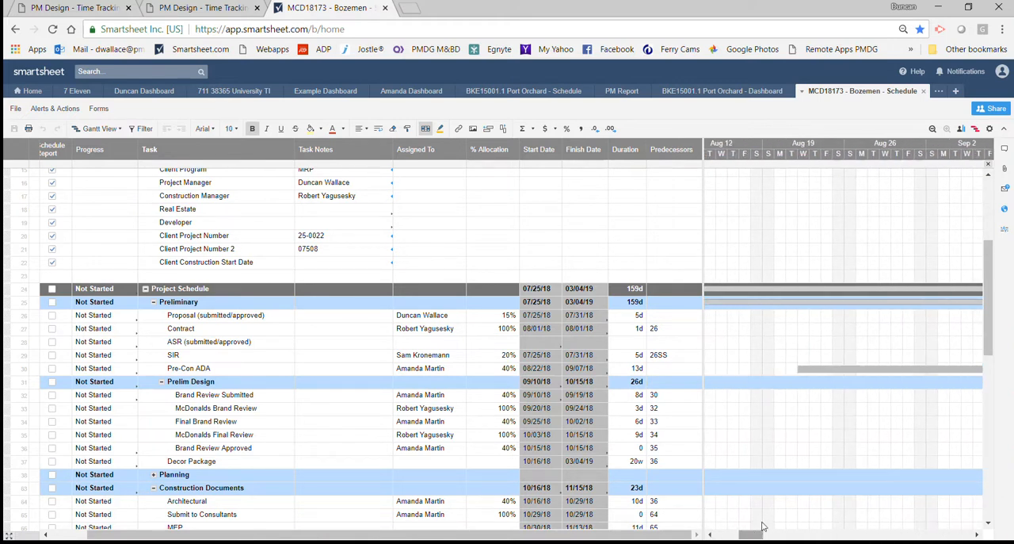
pyautogui.moveTo(760, 535); pyautogui.dragTo(734, 538)
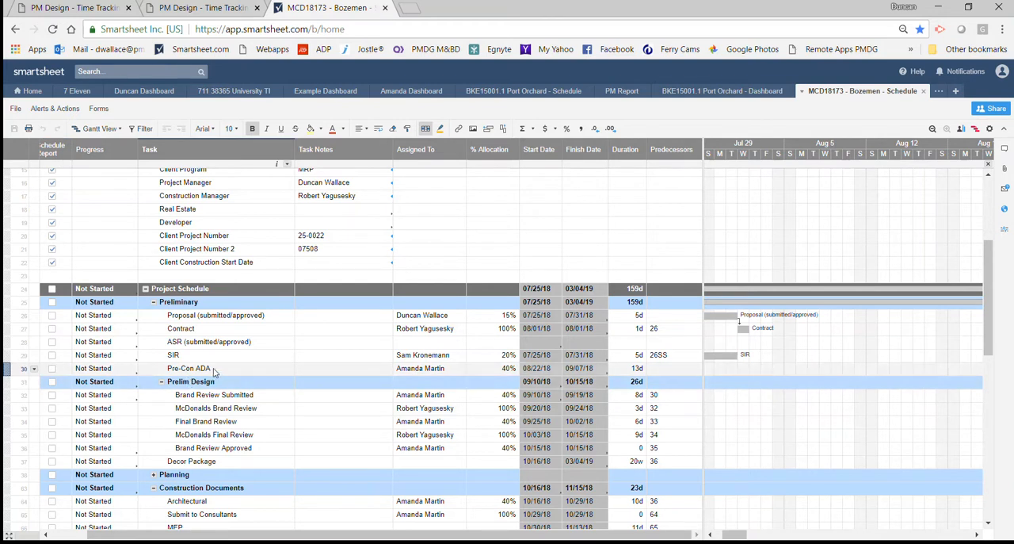
pyautogui.click(554, 371)
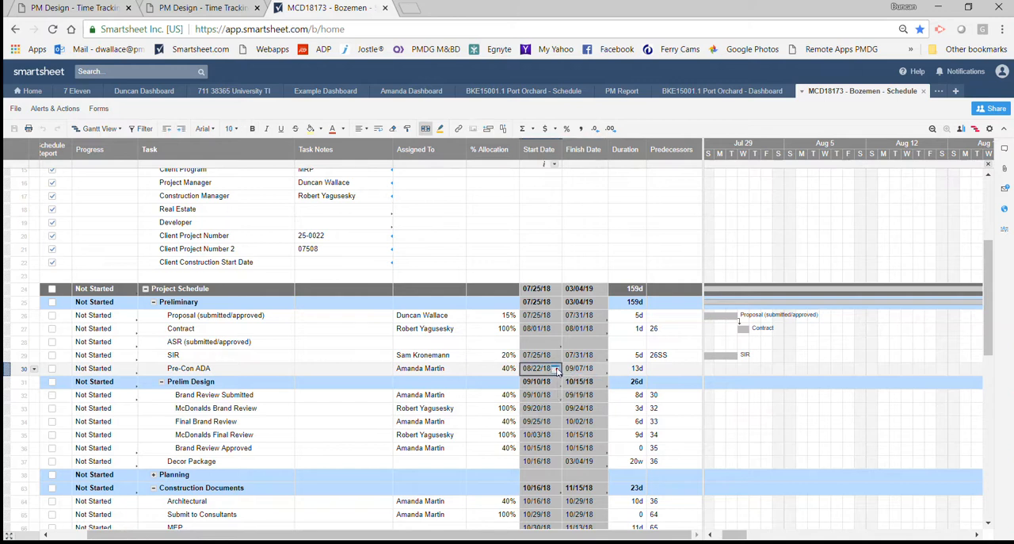
pyautogui.click(557, 370)
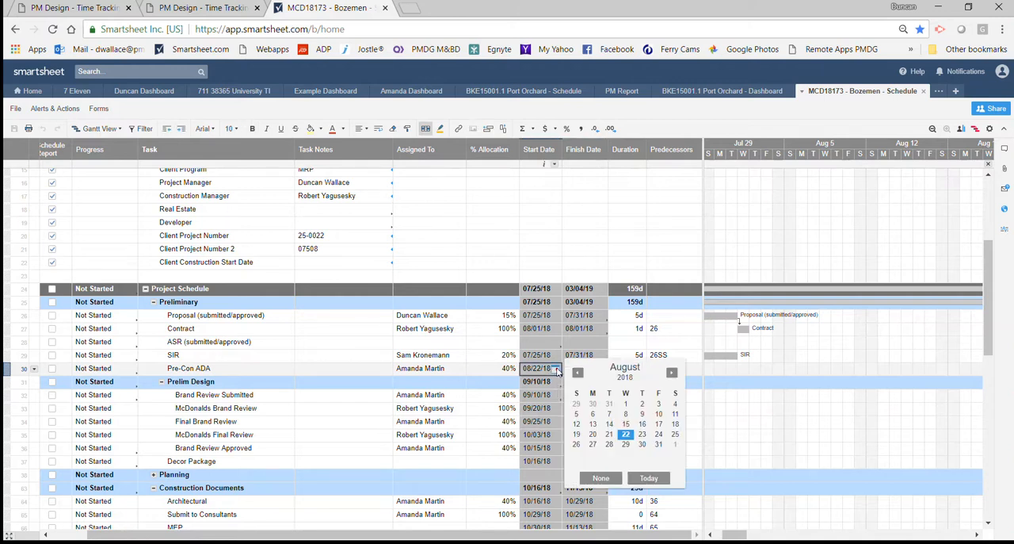
pyautogui.click(626, 425)
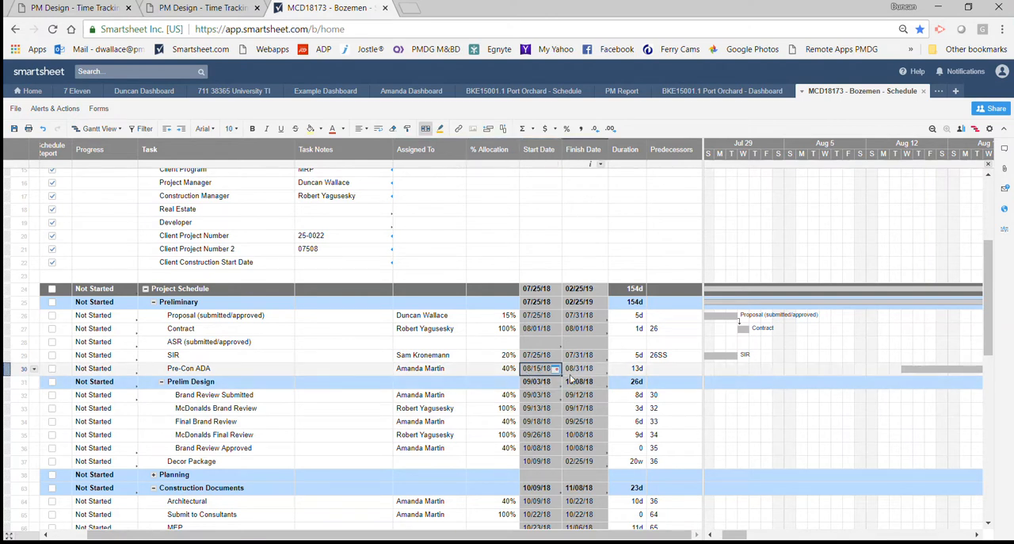
# Review the task dates from Prelim Design through Construction Admin and expand the Planning section.
pyautogui.scroll(-4, 607, 415)
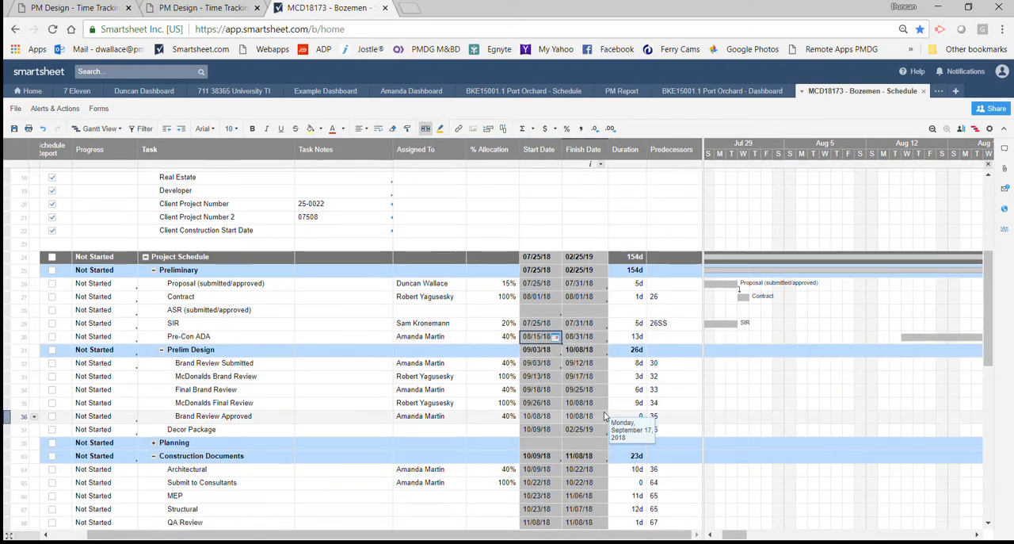
pyautogui.scroll(-3, 605, 415)
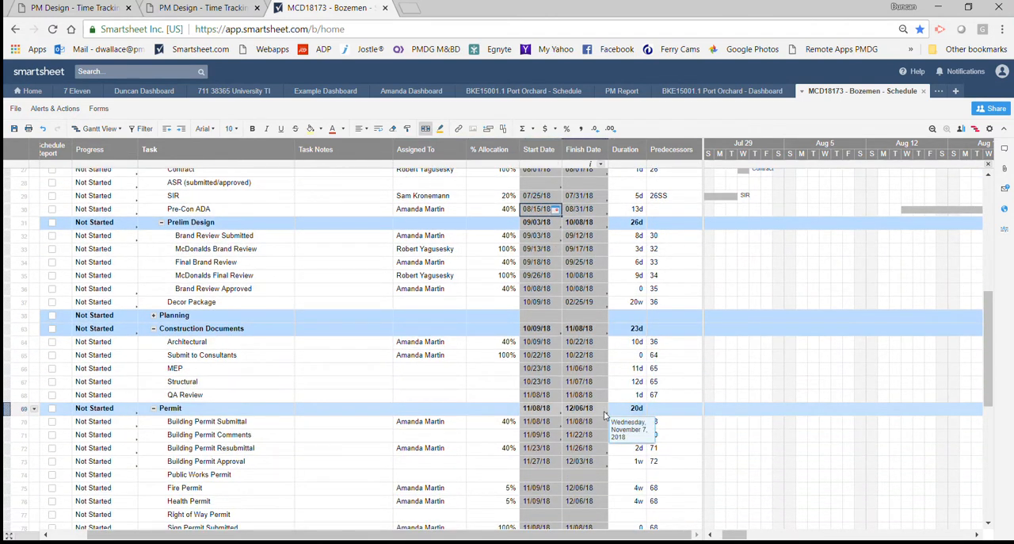
pyautogui.scroll(-3, 605, 414)
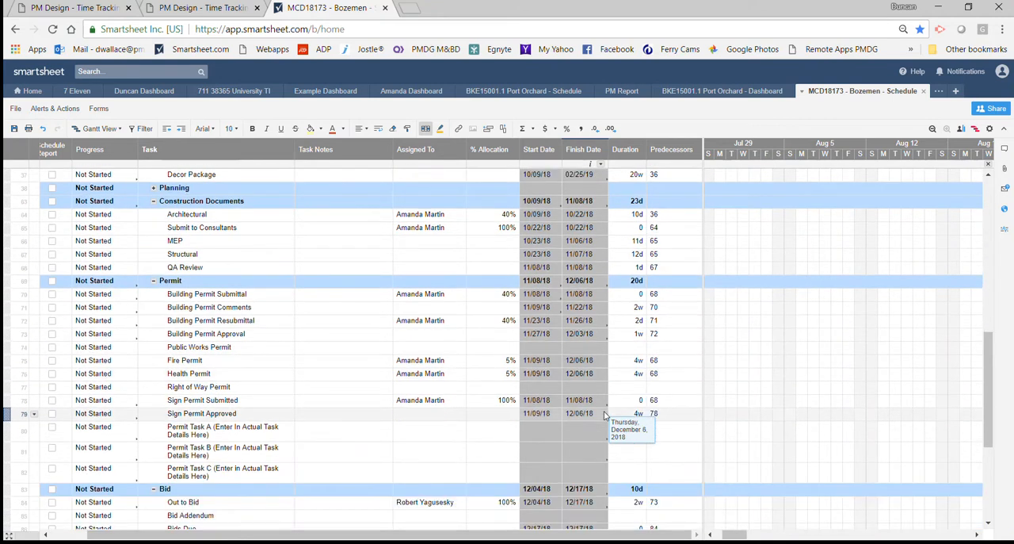
pyautogui.scroll(-1, 605, 414)
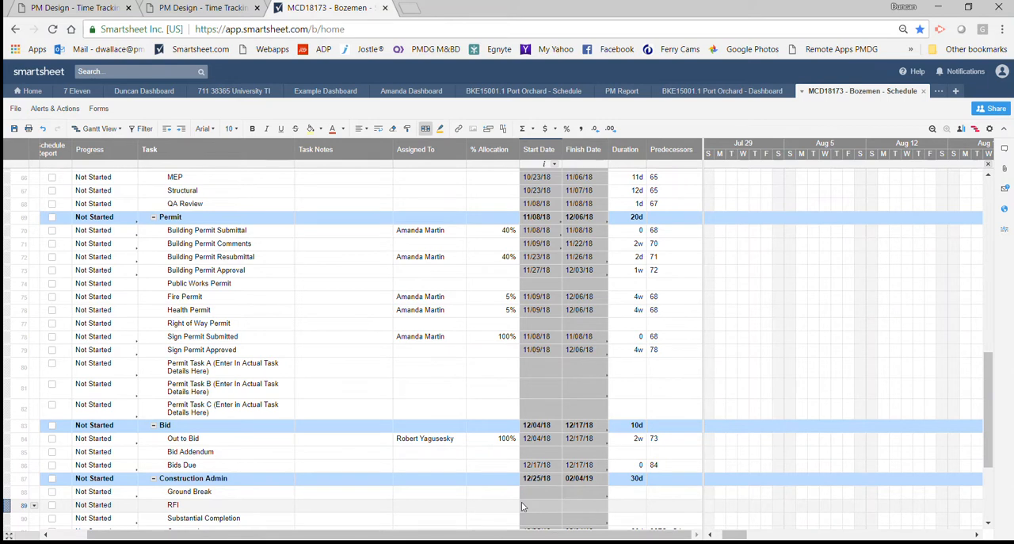
pyautogui.scroll(-1, 531, 495)
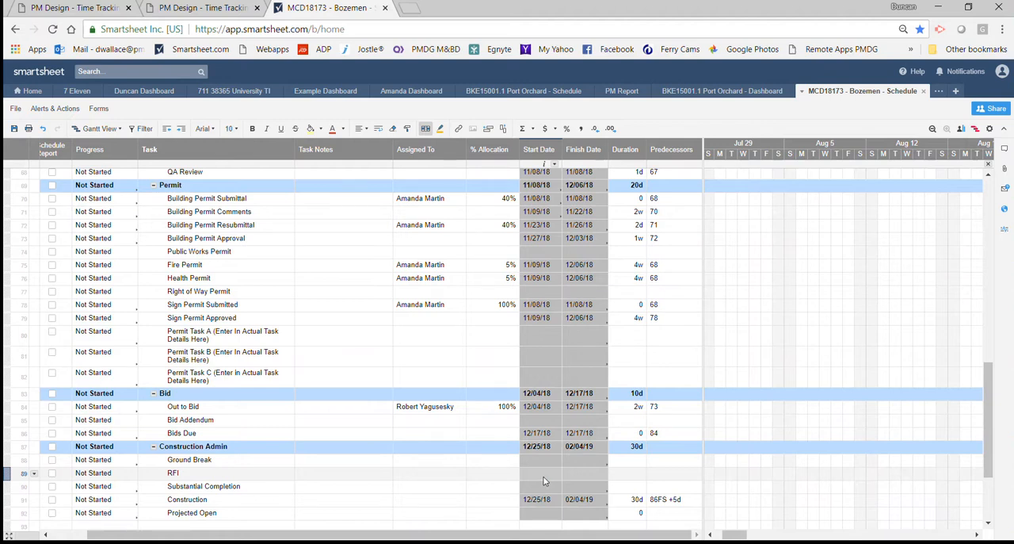
pyautogui.scroll(6, 544, 479)
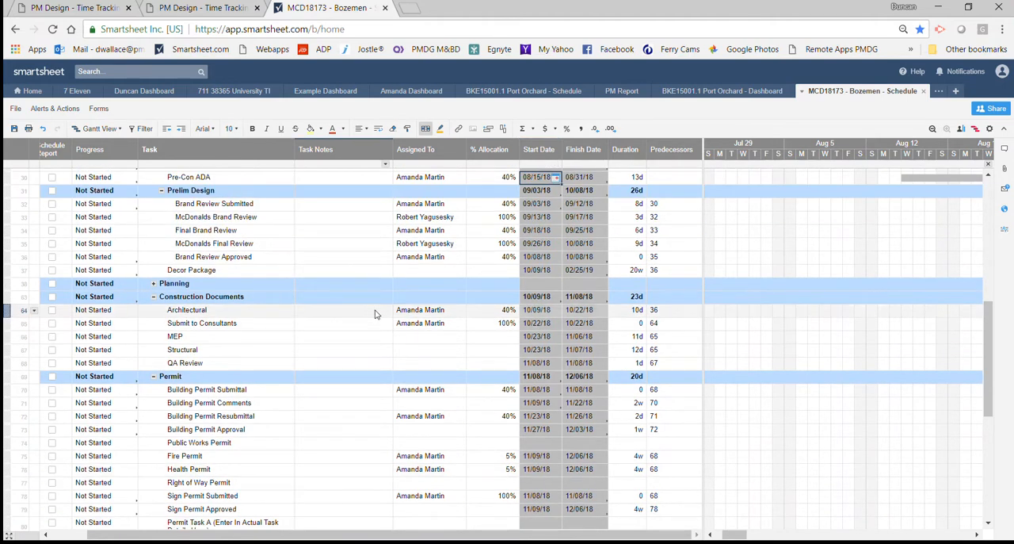
pyautogui.click(154, 284)
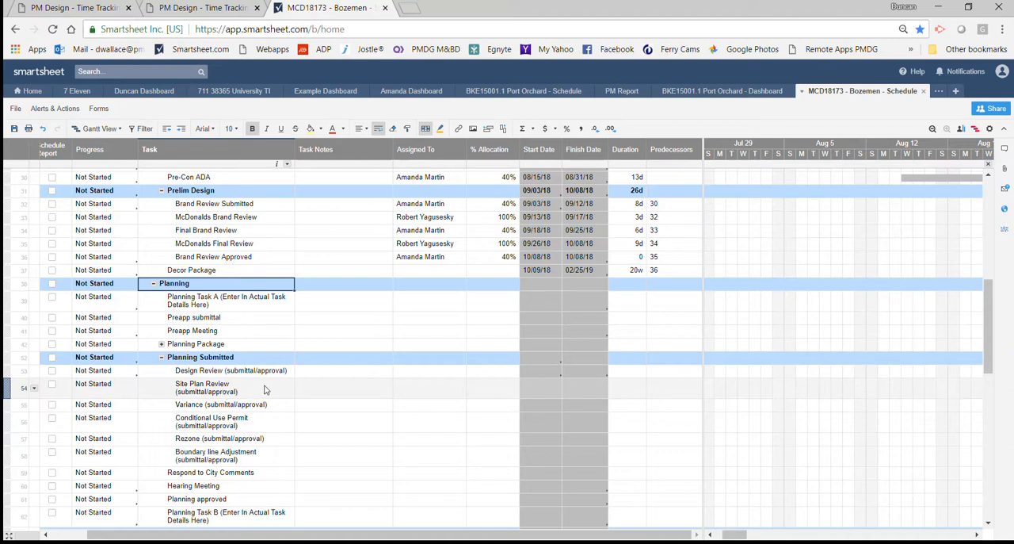
# Make row 36, Brand Review Approved, the predecessor of the Site Plan Review task under Planning Submitted.
pyautogui.scroll(-1, 264, 393)
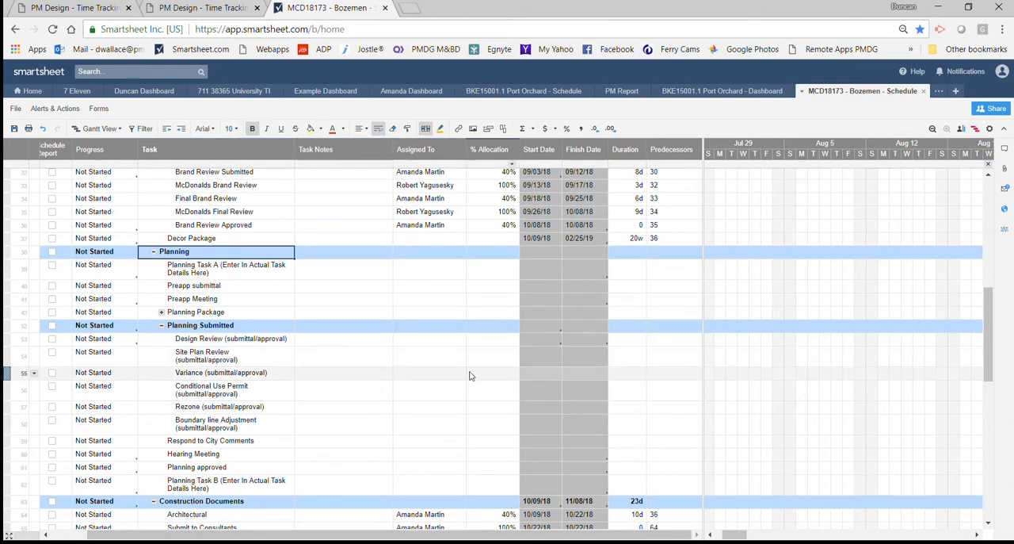
pyautogui.click(536, 357)
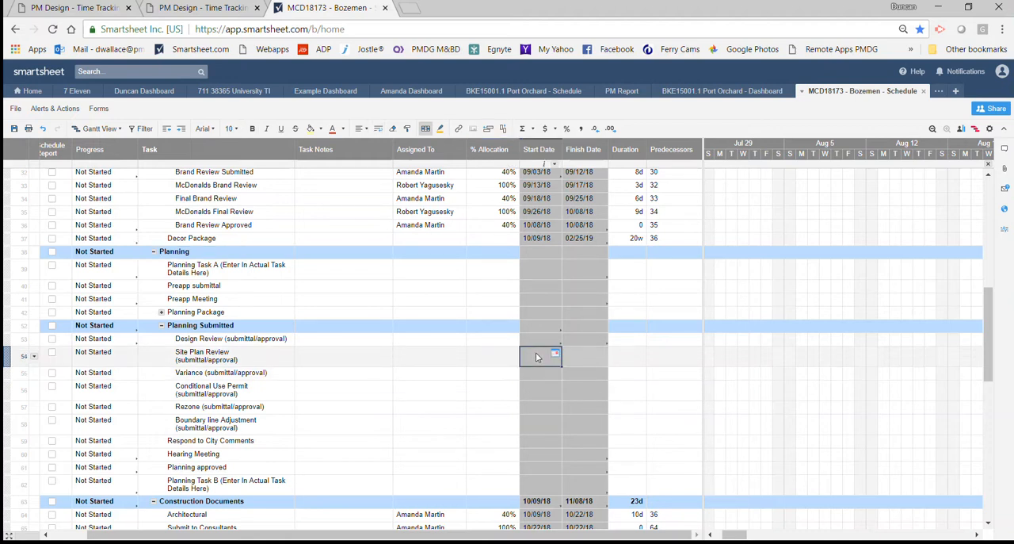
pyautogui.click(674, 357)
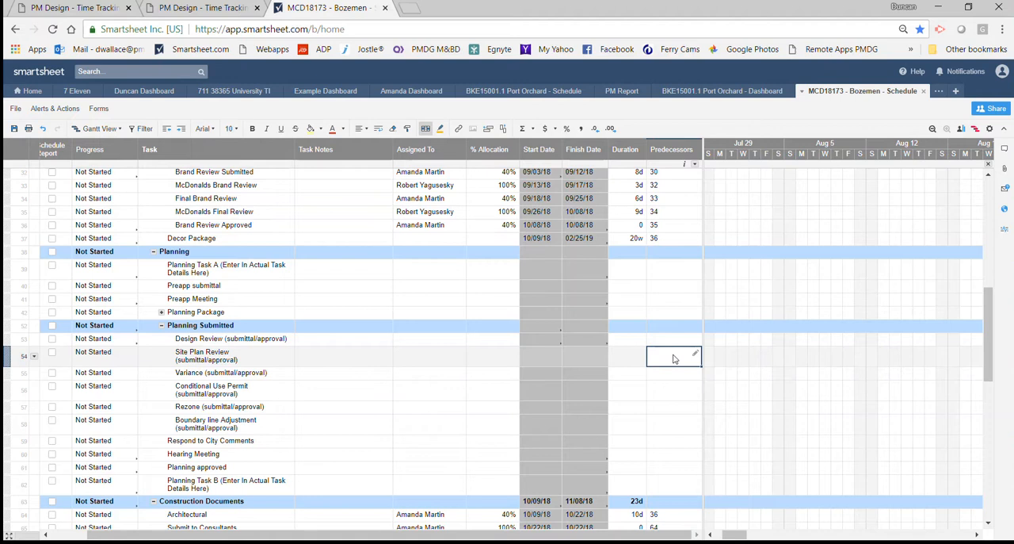
pyautogui.scroll(2, 674, 359)
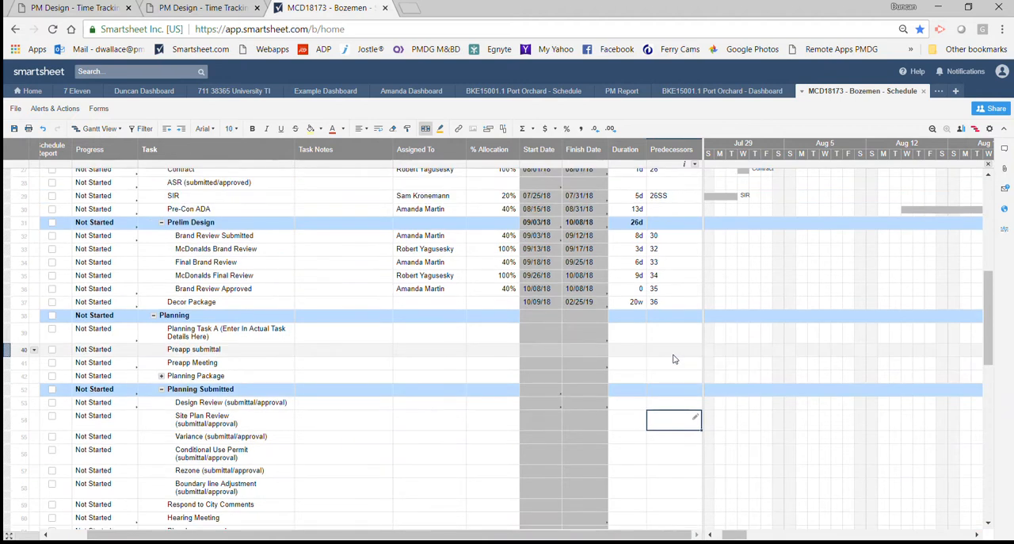
pyautogui.scroll(-1, 673, 357)
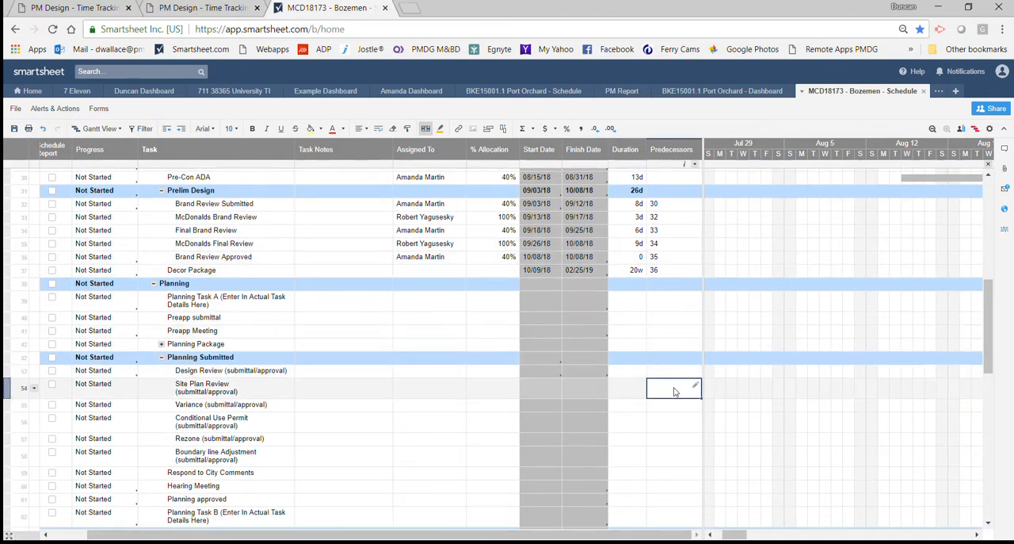
pyautogui.write('36')
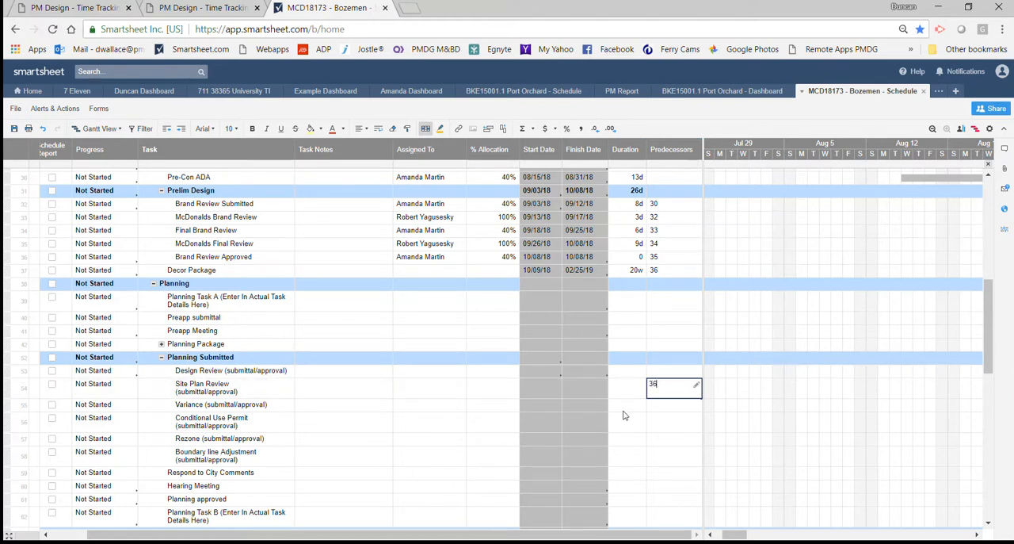
# Set the Site Plan Review task's duration to 8w.
pyautogui.click(627, 391)
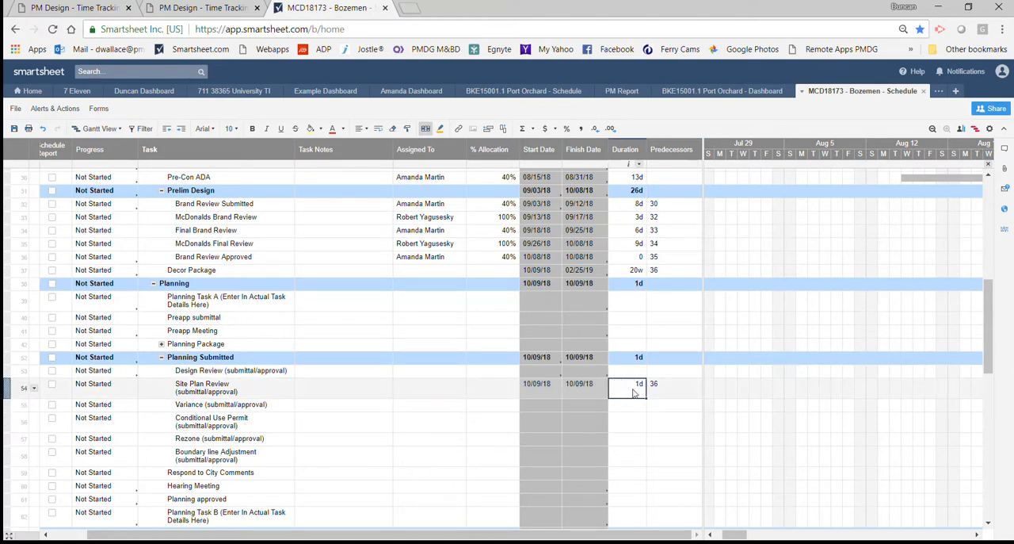
pyautogui.write('8w')
pyautogui.click(633, 421)
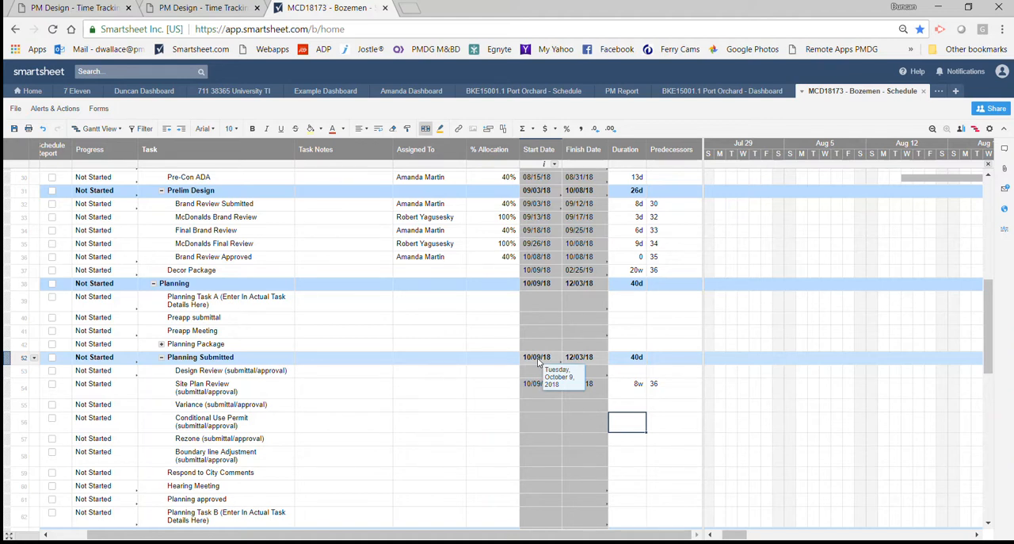
pyautogui.scroll(-1, 539, 361)
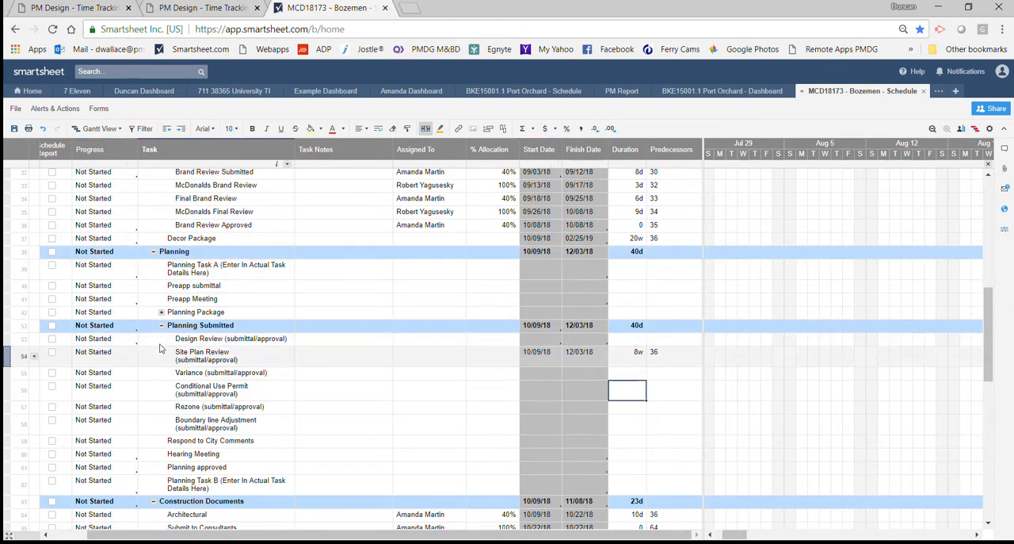
# Look over the Planning section and the tasks inside its Planning Package group, leaving the group collapsed.
pyautogui.click(154, 252)
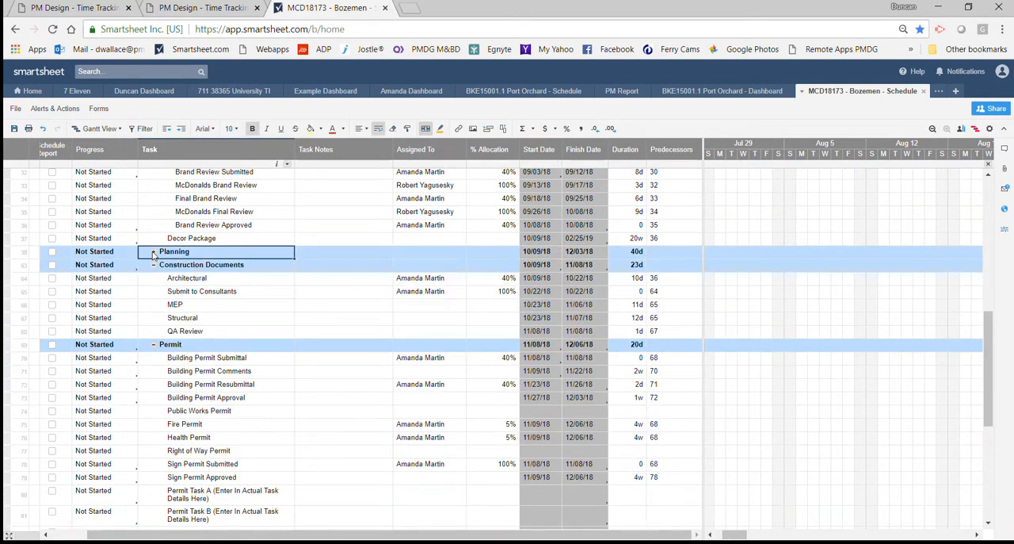
pyautogui.click(153, 252)
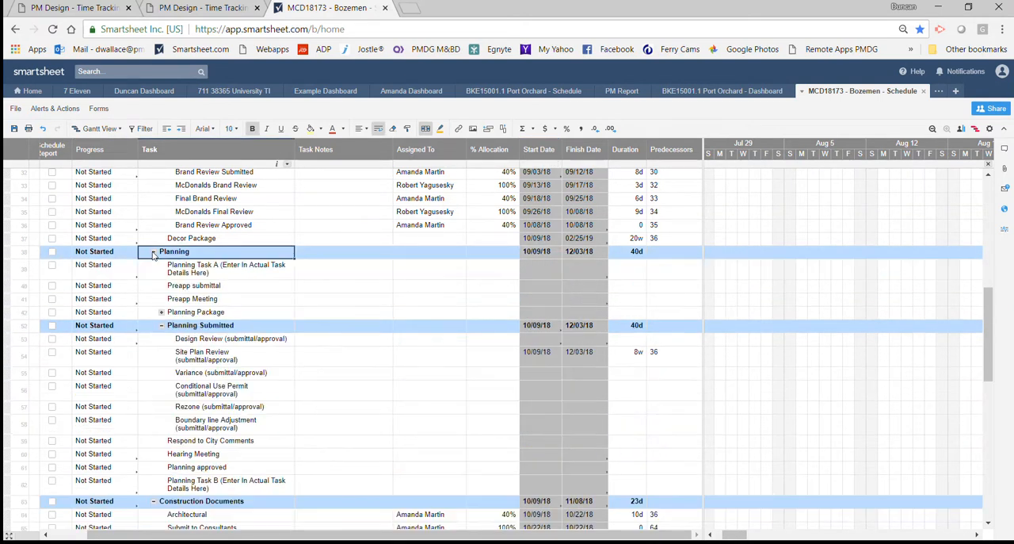
pyautogui.click(161, 312)
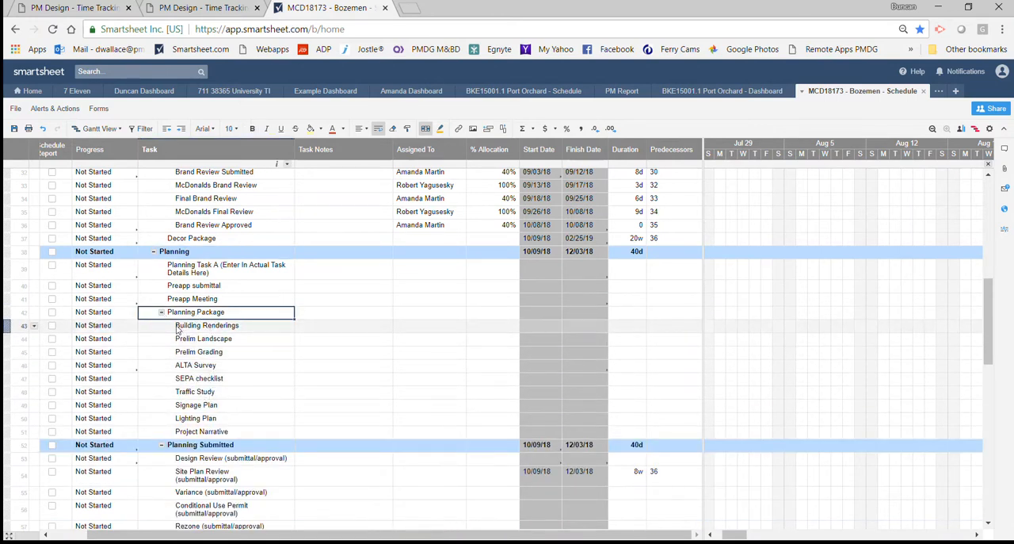
pyautogui.click(161, 312)
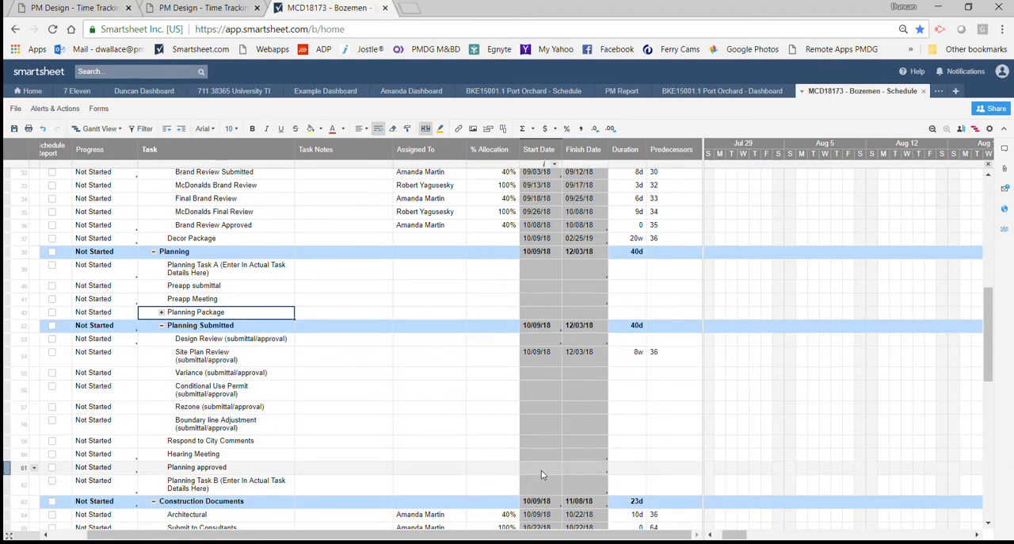
# Make row 54, Site Plan Review, the predecessor of the Planning approved task and set that task's duration to 0.
pyautogui.click(672, 469)
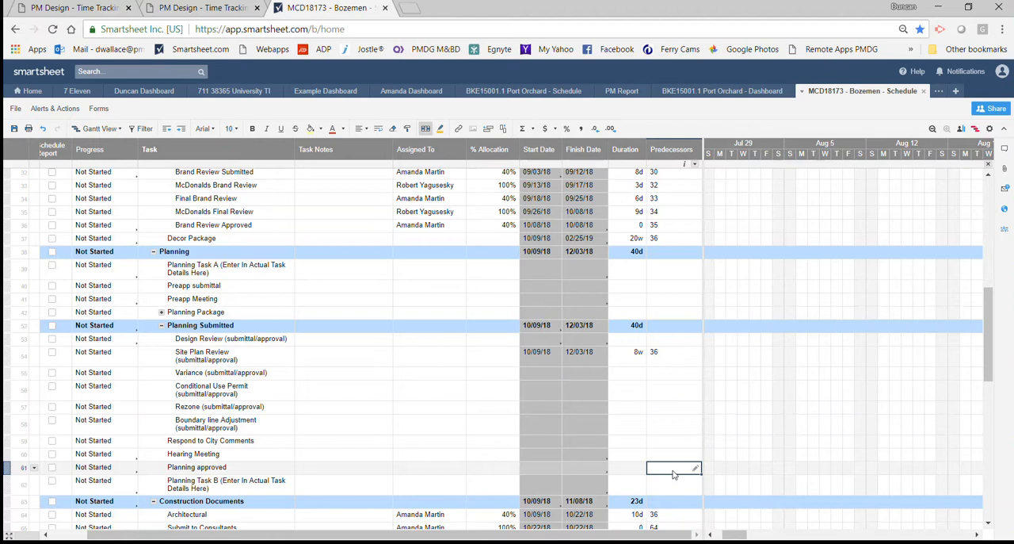
pyautogui.write('54')
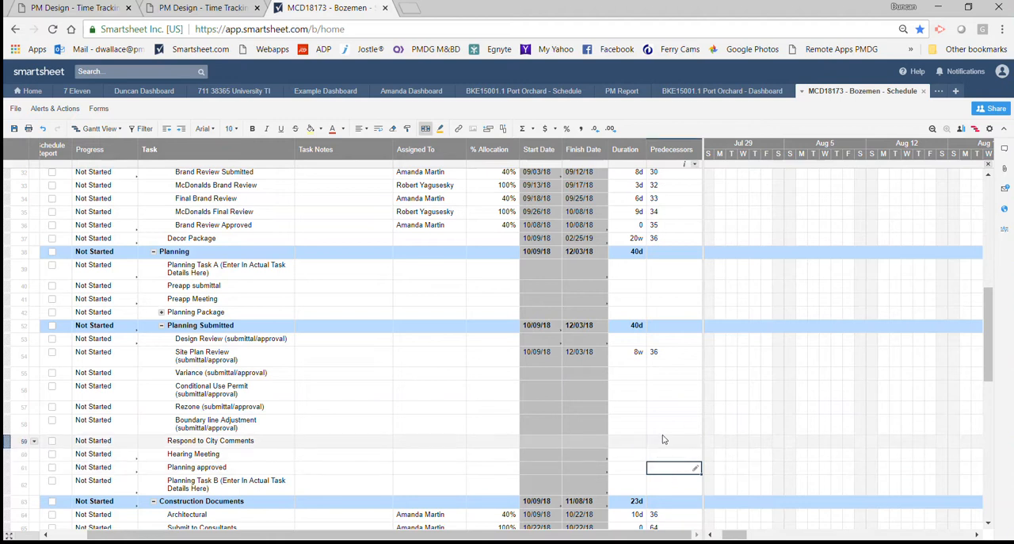
pyautogui.click(634, 469)
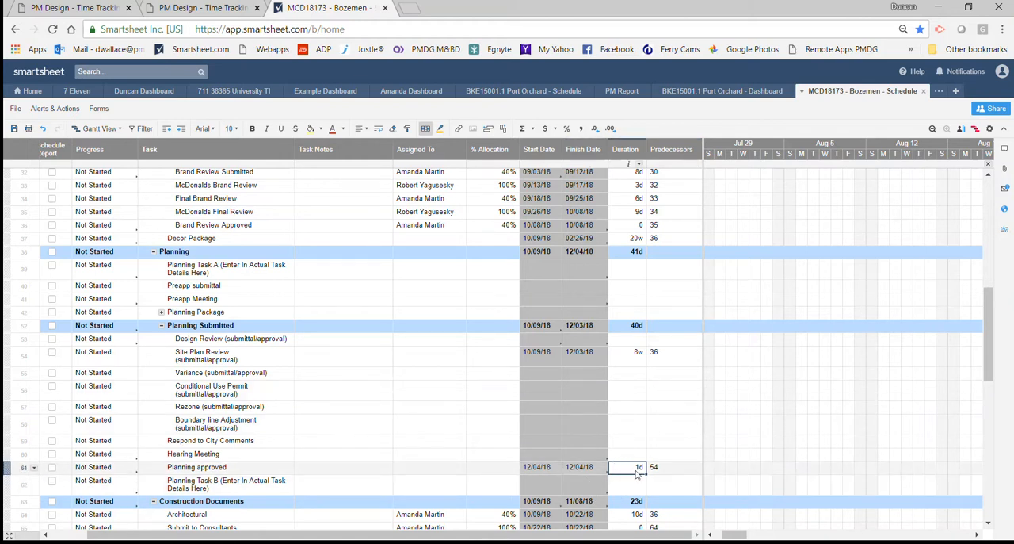
pyautogui.write('0')
pyautogui.click(680, 473)
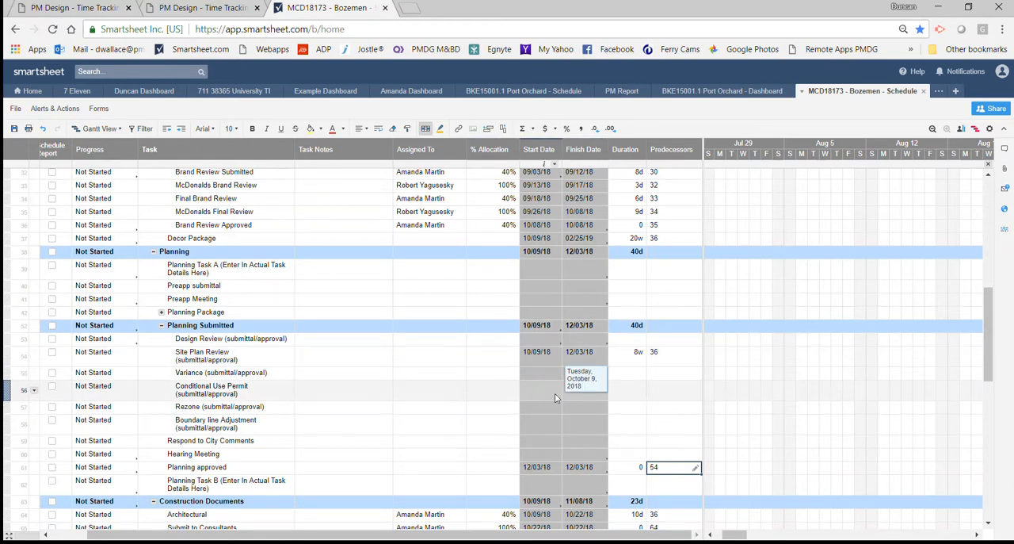
# Delete the Conditional Use Permit and Rezone task rows from the Planning Submitted group.
pyautogui.scroll(-1, 558, 393)
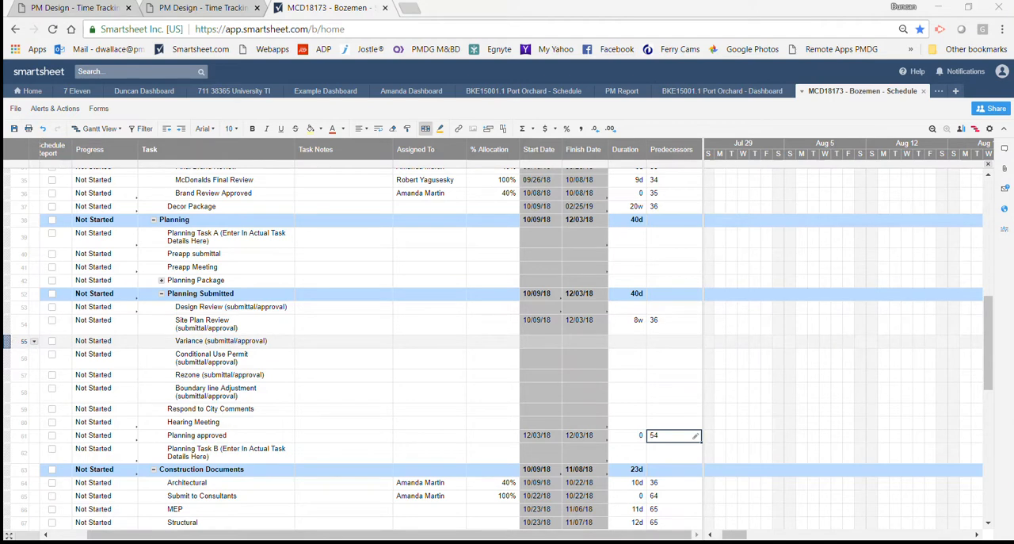
pyautogui.click(24, 341)
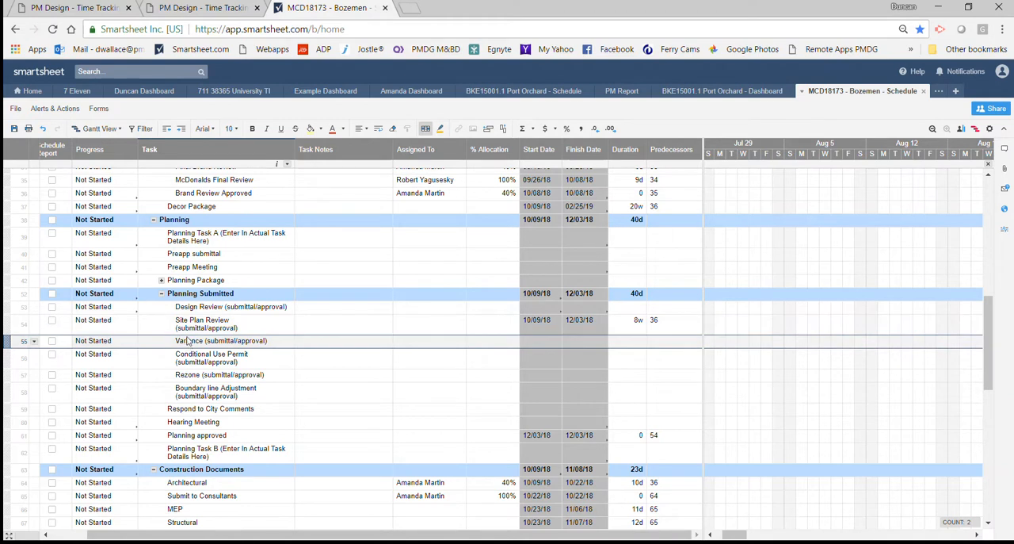
pyautogui.rightClick(9, 358)
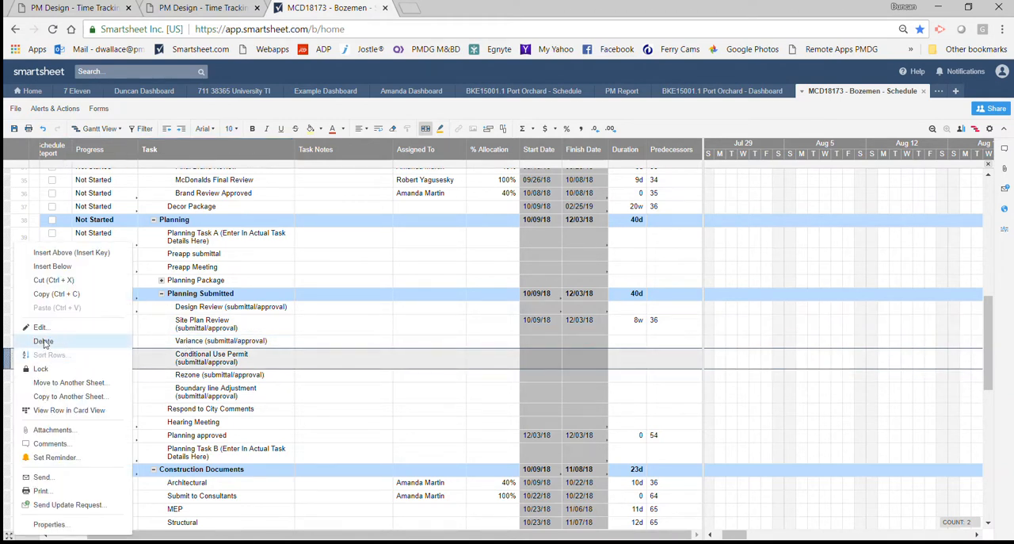
pyautogui.click(44, 341)
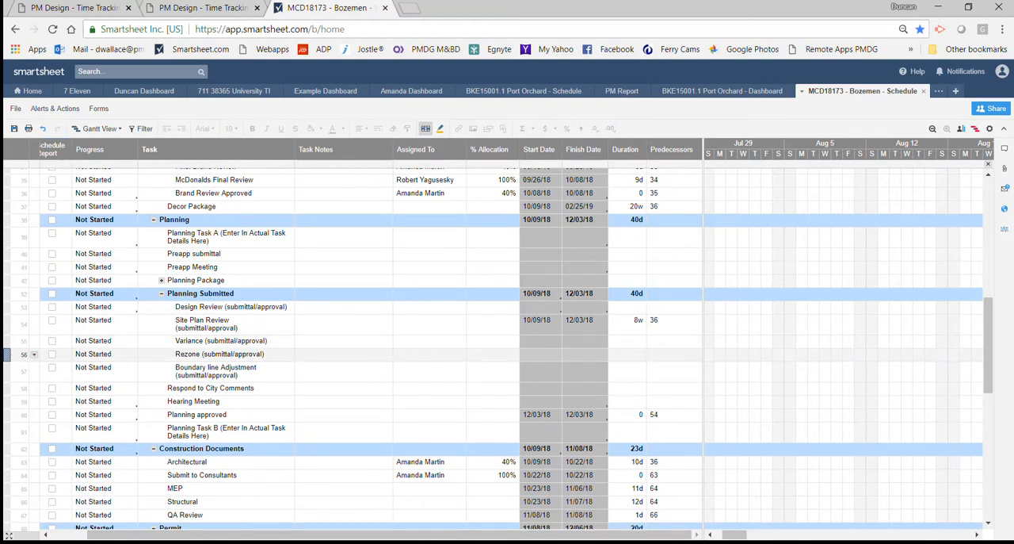
pyautogui.rightClick(9, 354)
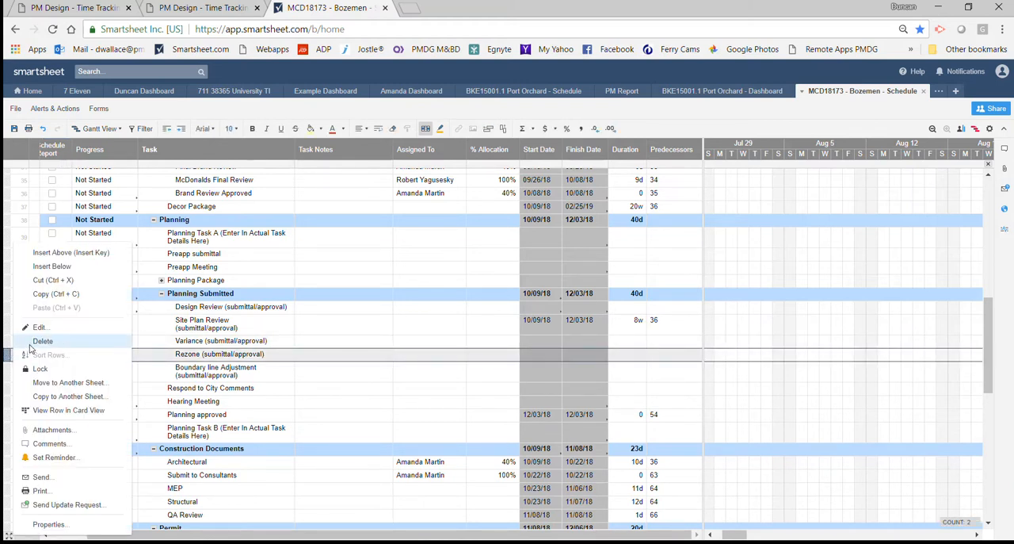
pyautogui.click(32, 343)
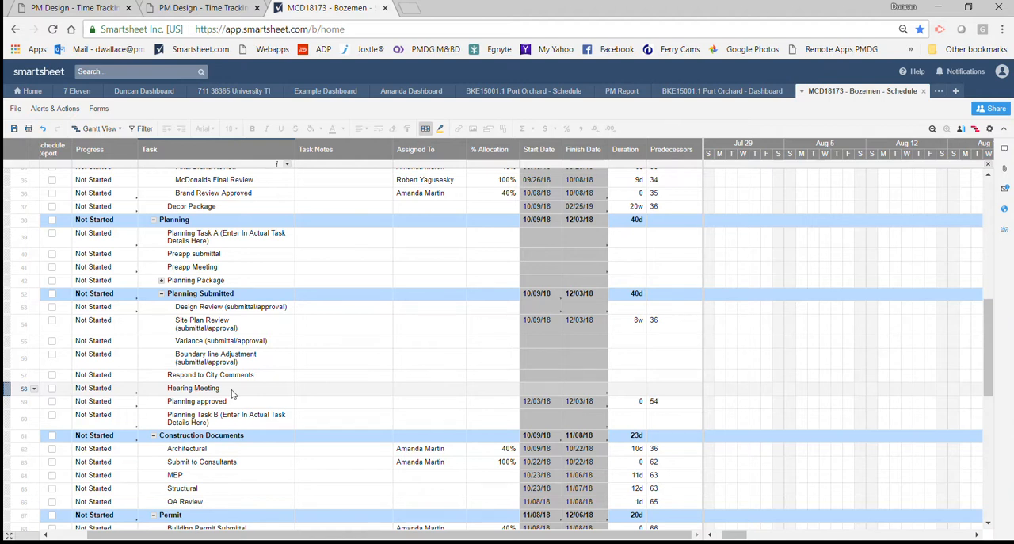
# Enter "Not required" as the task note for Hearing Meeting in the Planning section.
pyautogui.click(303, 389)
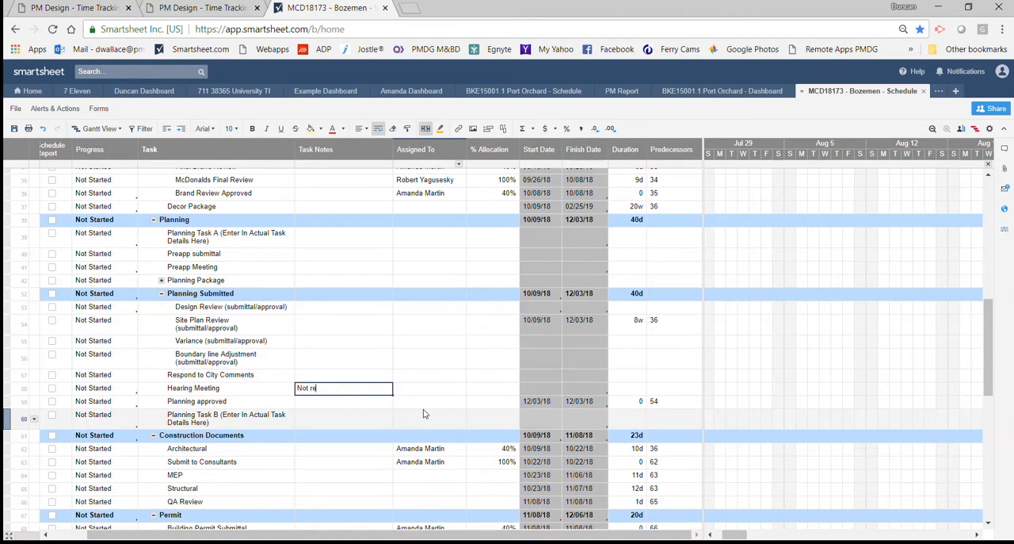
pyautogui.click(340, 358)
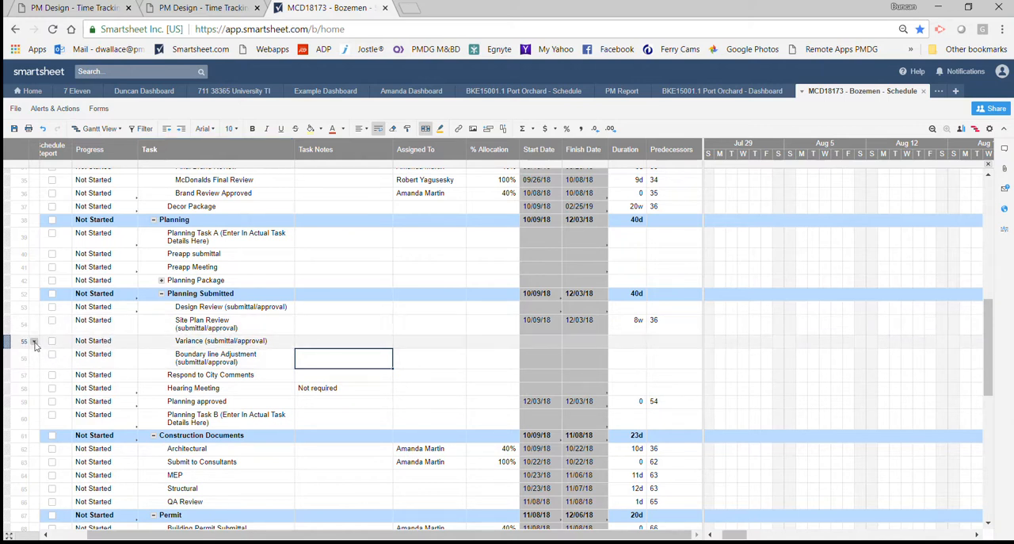
# Move the Site Plan Review row below Boundary line Adjustment, one level out of Planning Submitted, and expand the Planning Package group.
pyautogui.moveTo(8, 342)
pyautogui.mouseDown()
pyautogui.moveTo(8, 323)
pyautogui.moveTo(8, 362)
pyautogui.moveTo(6, 355)
pyautogui.mouseUp()
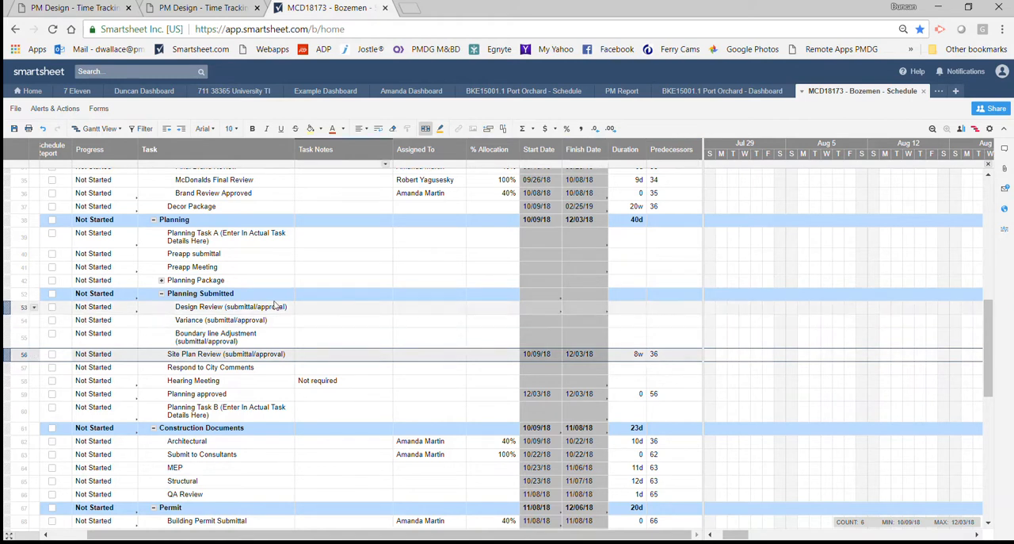
pyautogui.click(162, 281)
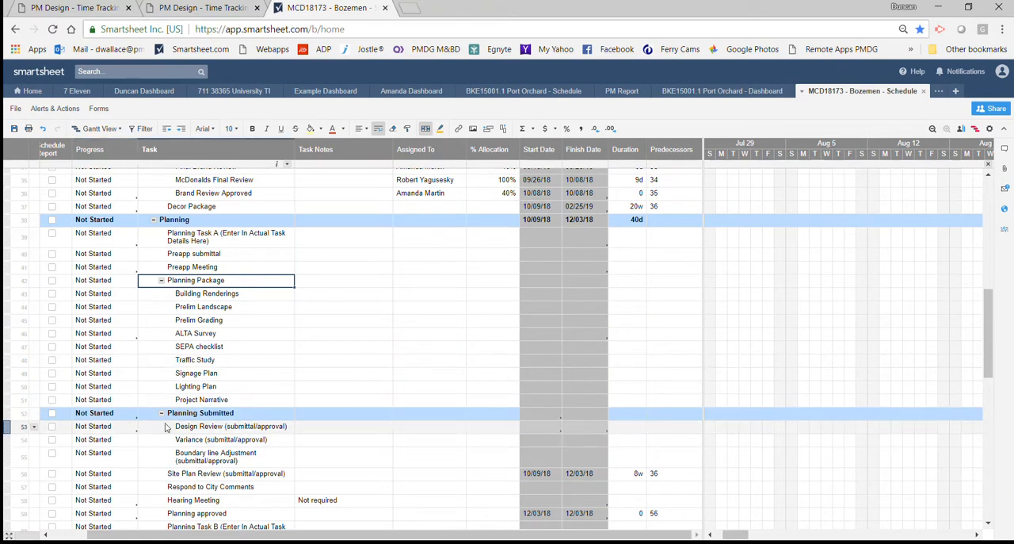
pyautogui.scroll(-3, 165, 428)
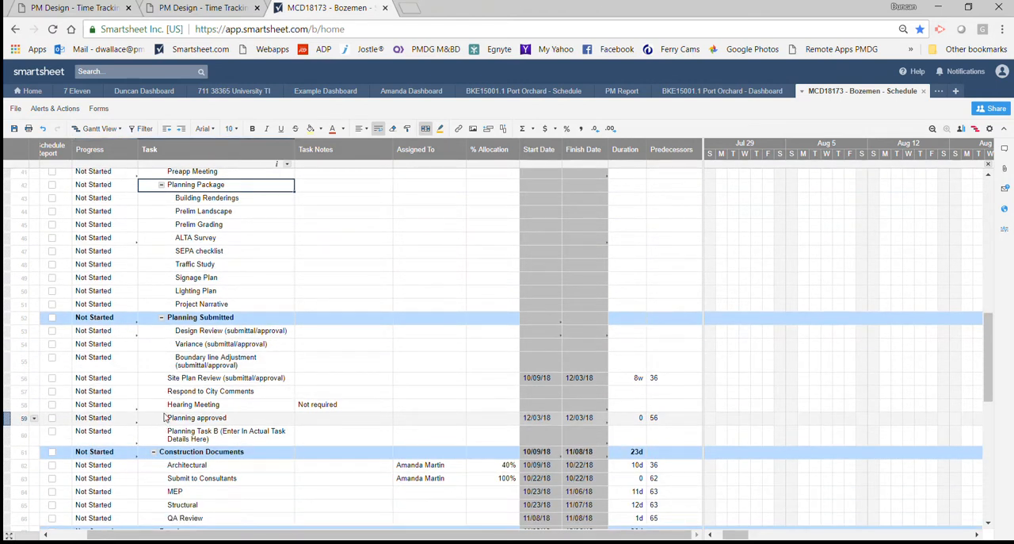